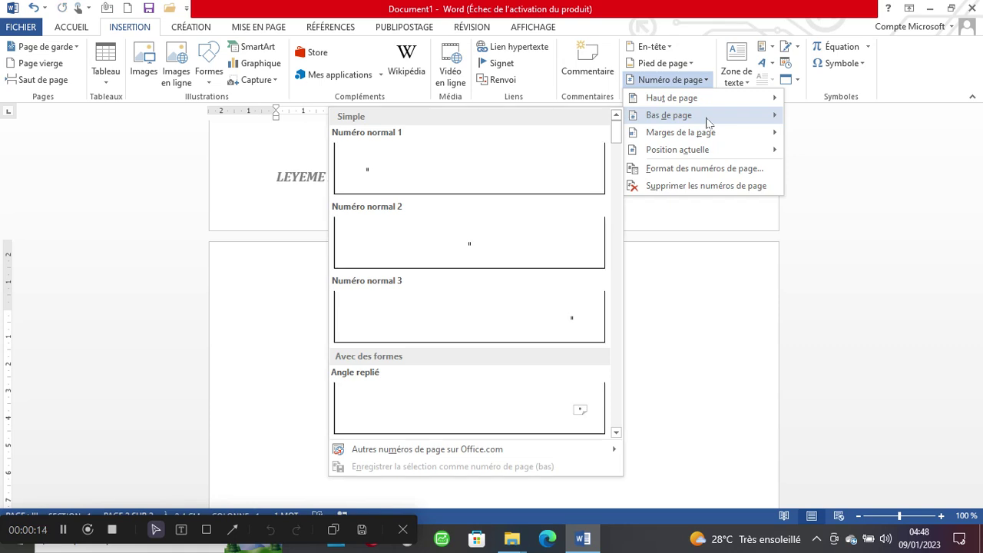
# Insert page numbers at the bottom of the page in the centred Numéro normal 2 style and return to the body text
pyautogui.scroll(-5, 586, 159)
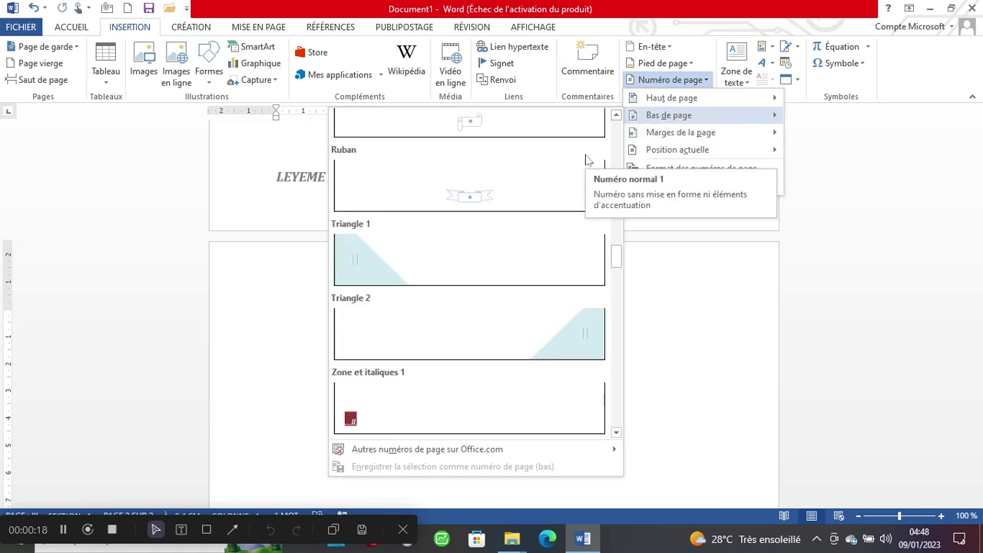
pyautogui.scroll(-5, 582, 181)
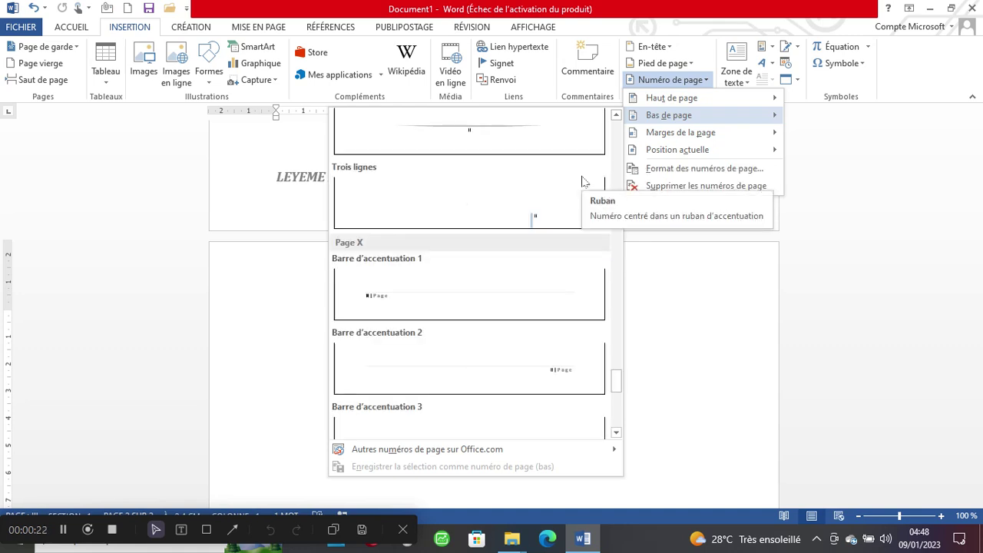
pyautogui.scroll(-3, 582, 181)
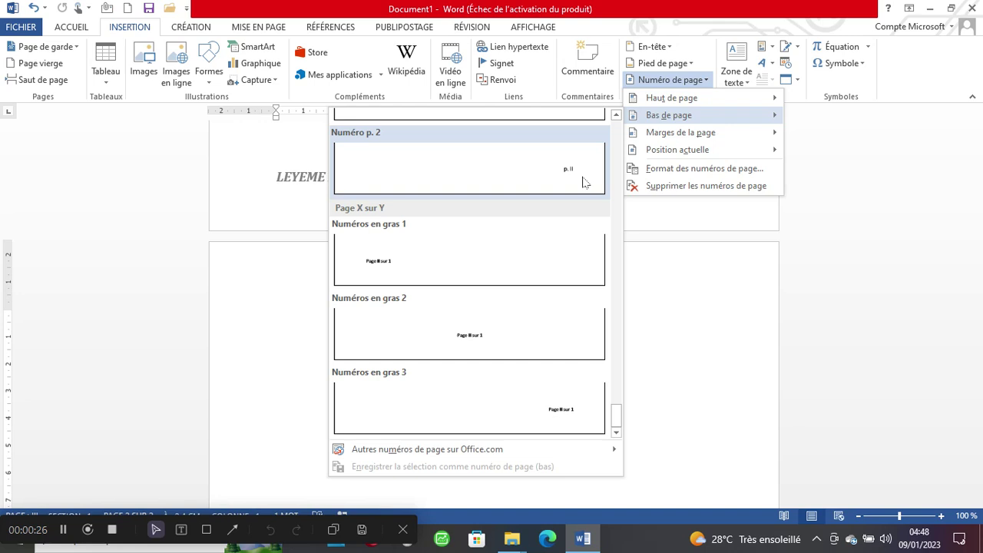
pyautogui.scroll(10, 582, 184)
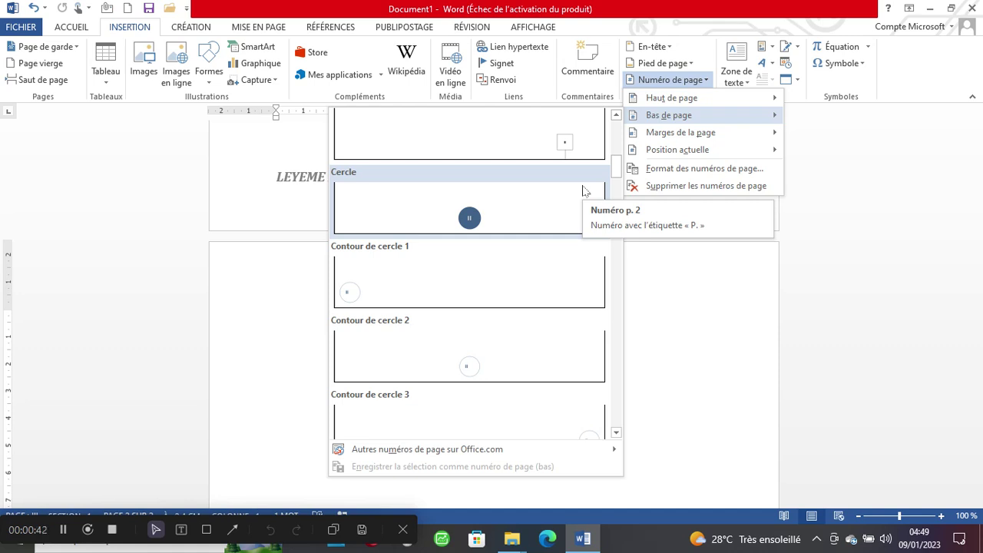
pyautogui.scroll(5, 583, 190)
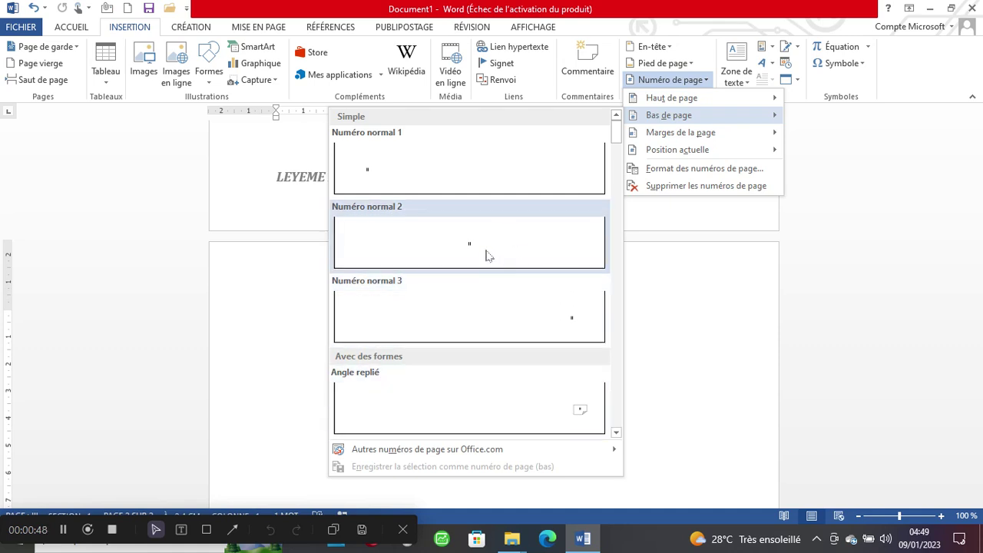
pyautogui.click(488, 255)
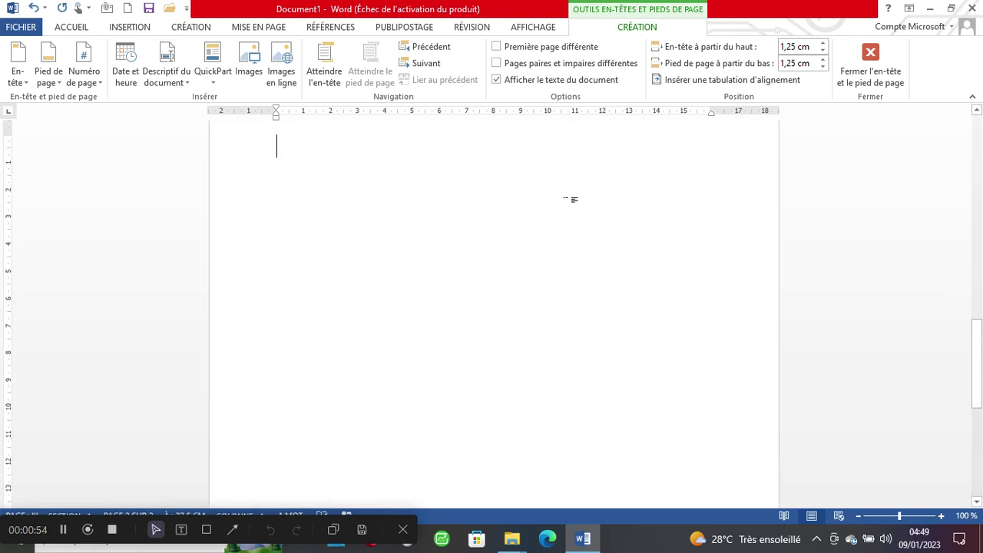
pyautogui.doubleClick(680, 229)
# Look through the pages to check the page number in each footer
pyautogui.scroll(1, 676, 231)
pyautogui.scroll(-10, 676, 230)
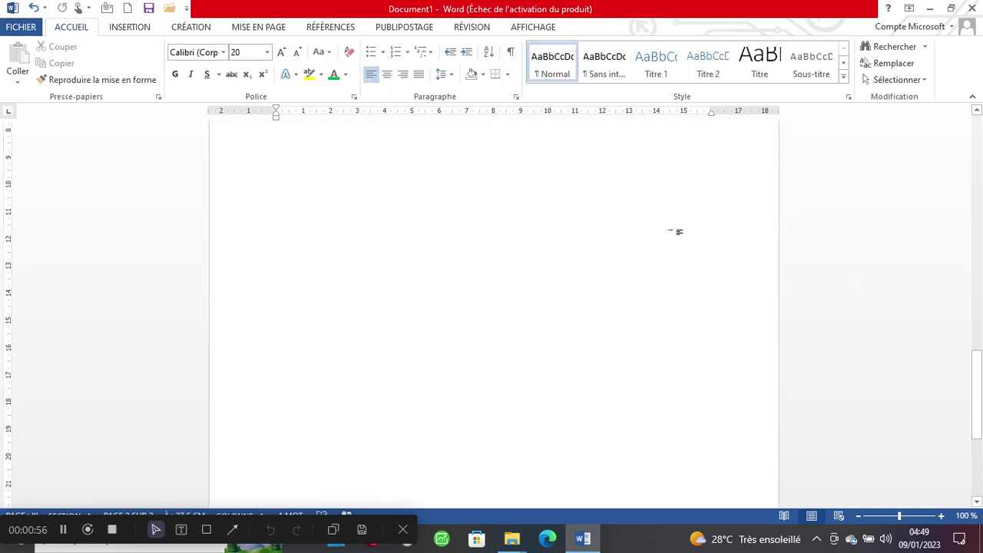
pyautogui.scroll(8, 676, 231)
pyautogui.scroll(1, 676, 231)
pyautogui.scroll(-9, 676, 230)
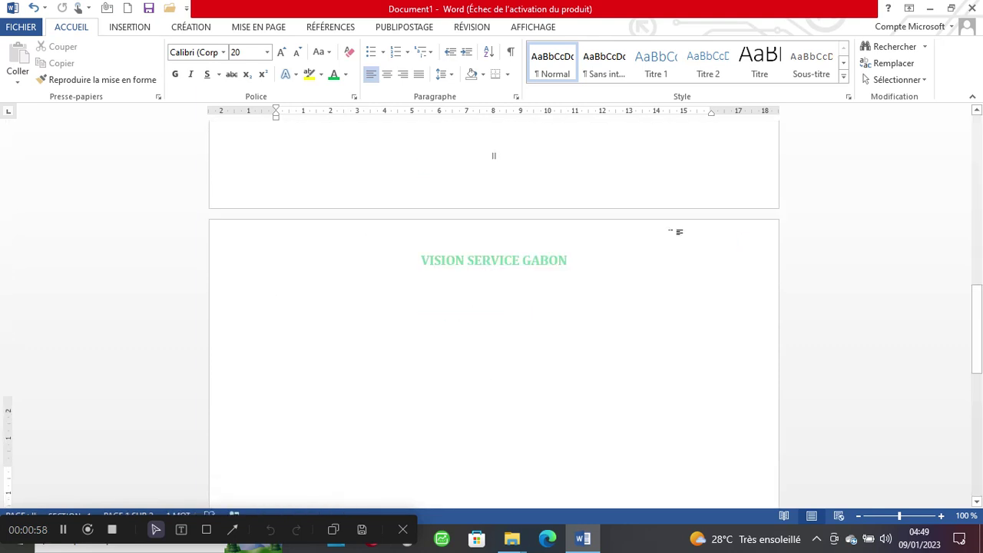
pyautogui.scroll(3, 676, 230)
pyautogui.scroll(3, 572, 302)
pyautogui.scroll(-6, 573, 302)
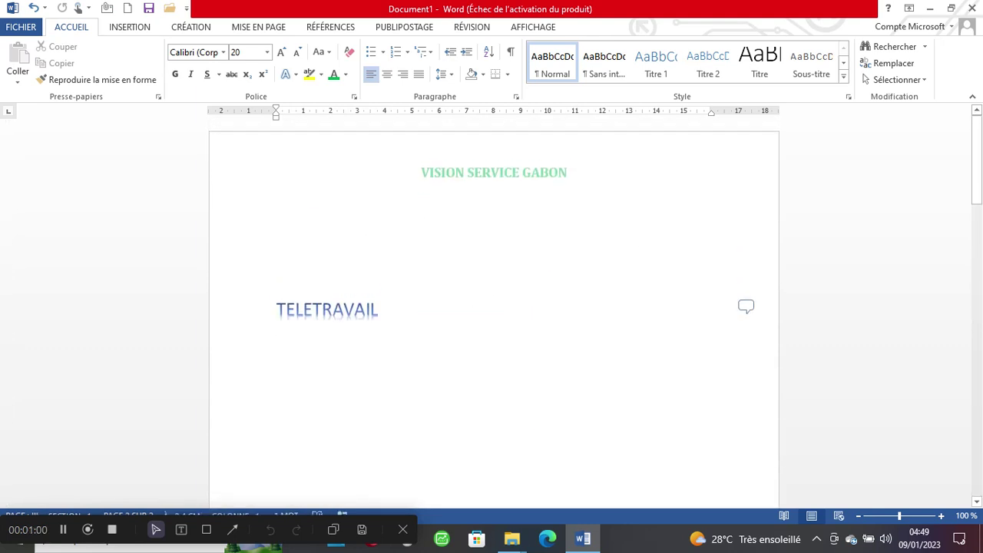
pyautogui.scroll(6, 575, 298)
pyautogui.scroll(-6, 572, 299)
pyautogui.scroll(2, 573, 299)
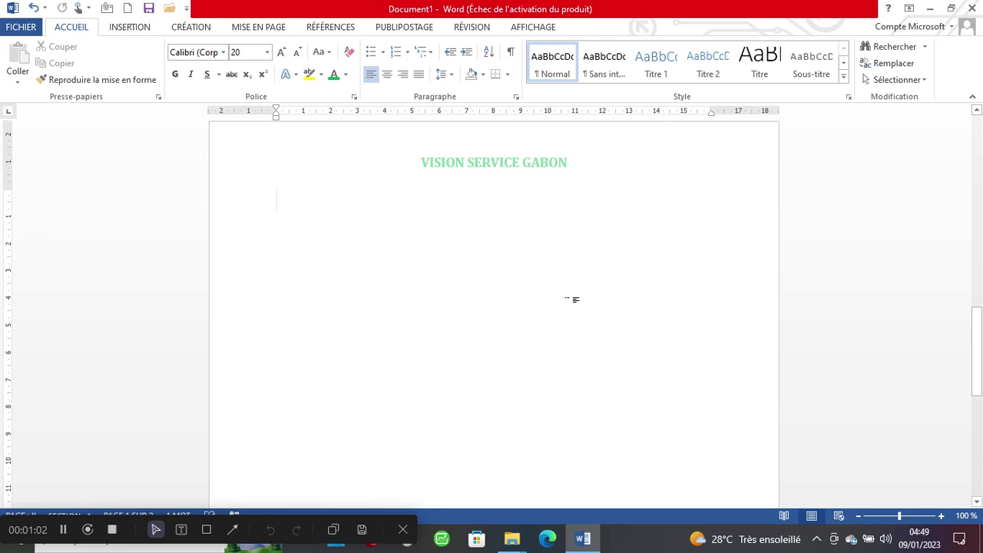
pyautogui.scroll(3, 542, 247)
pyautogui.scroll(-2, 551, 253)
pyautogui.scroll(3, 562, 264)
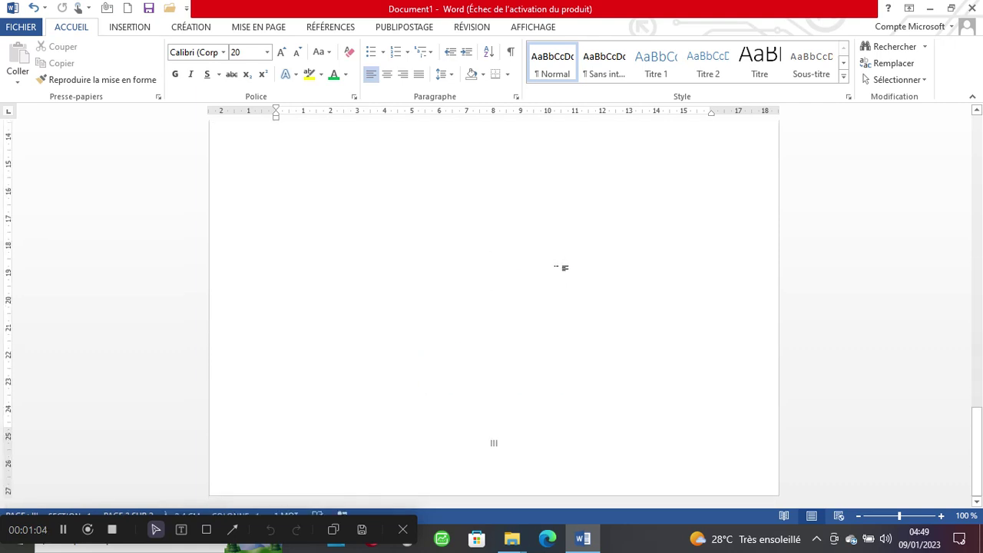
pyautogui.scroll(1, 607, 288)
pyautogui.scroll(1, 618, 293)
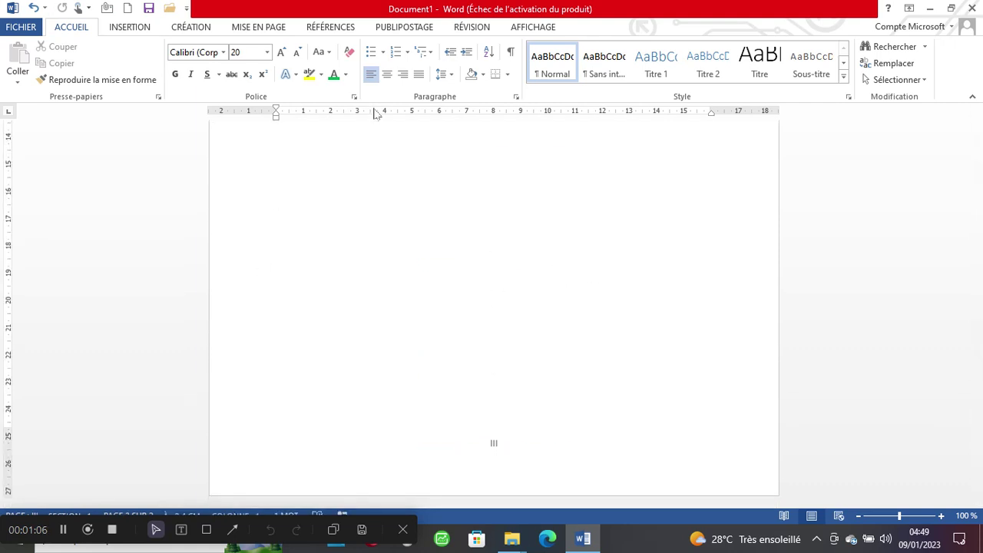
pyautogui.scroll(1, 470, 191)
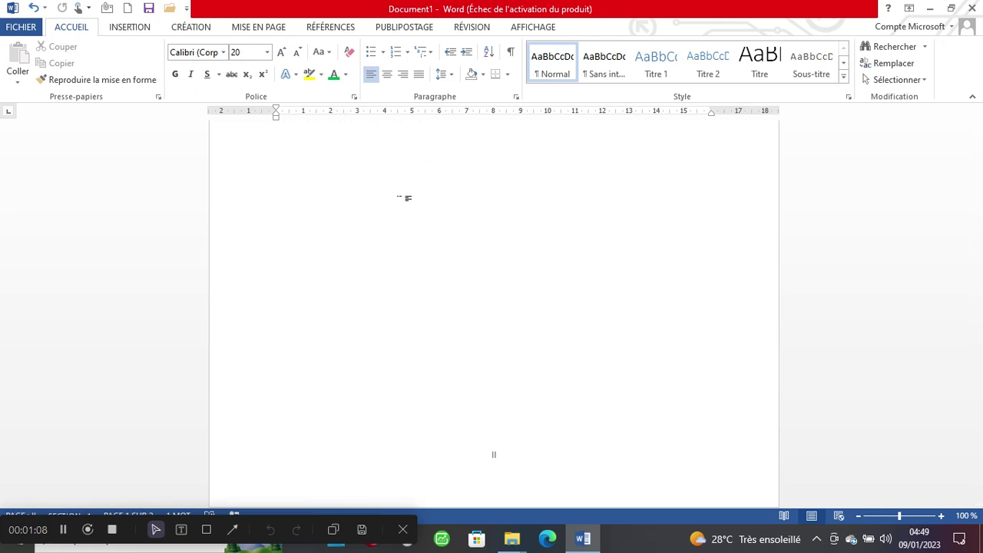
# Insert a blank page into the document and check the page numbering across all pages
pyautogui.click(129, 27)
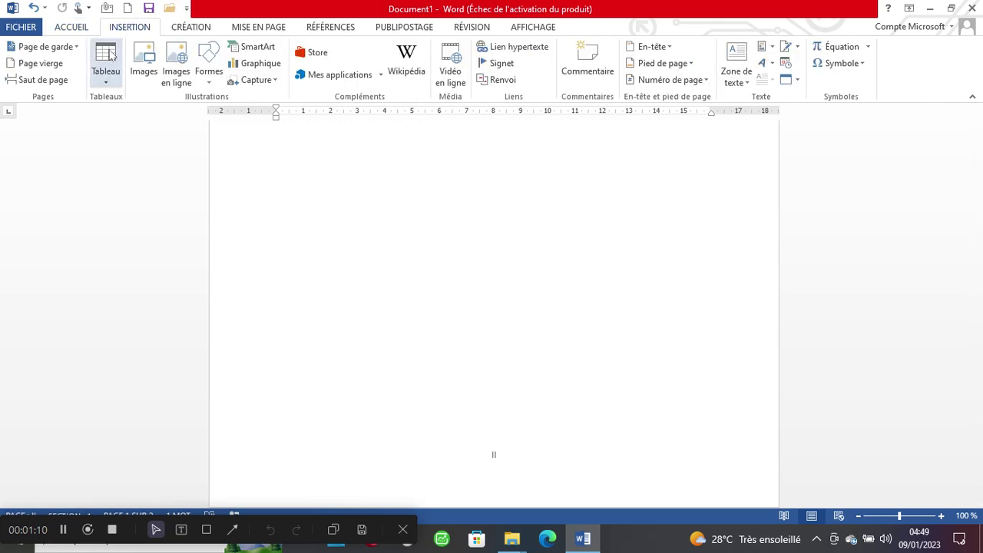
pyautogui.click(42, 64)
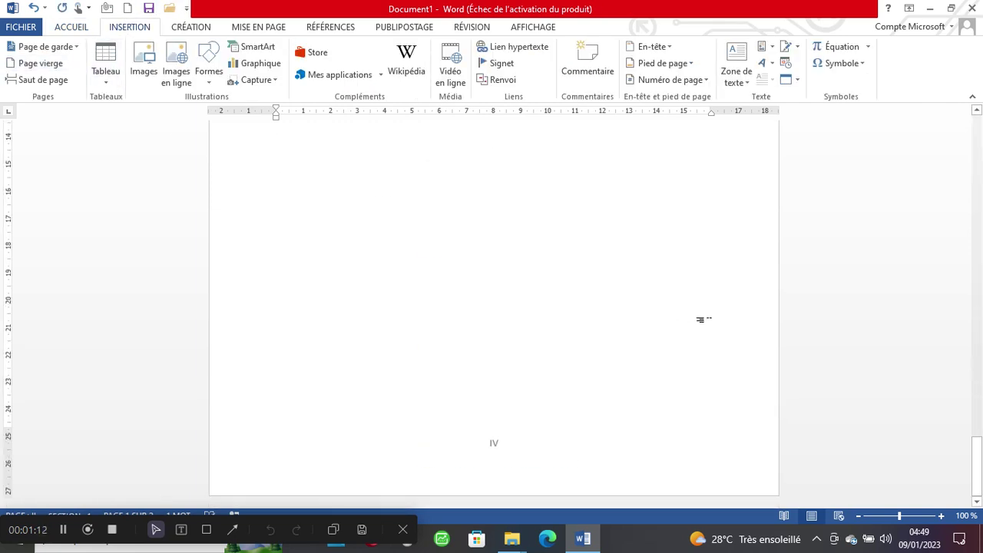
pyautogui.scroll(-5, 494, 460)
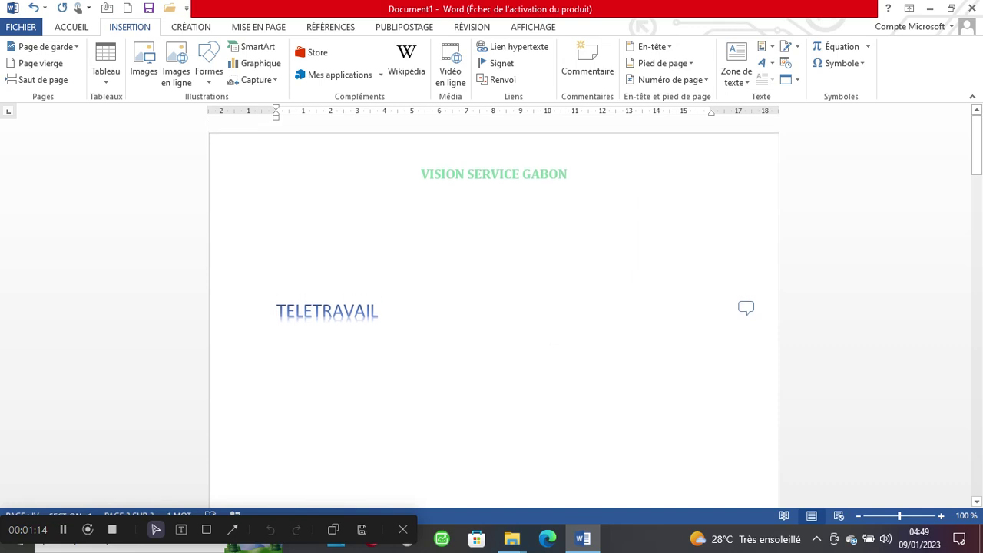
pyautogui.click(488, 380)
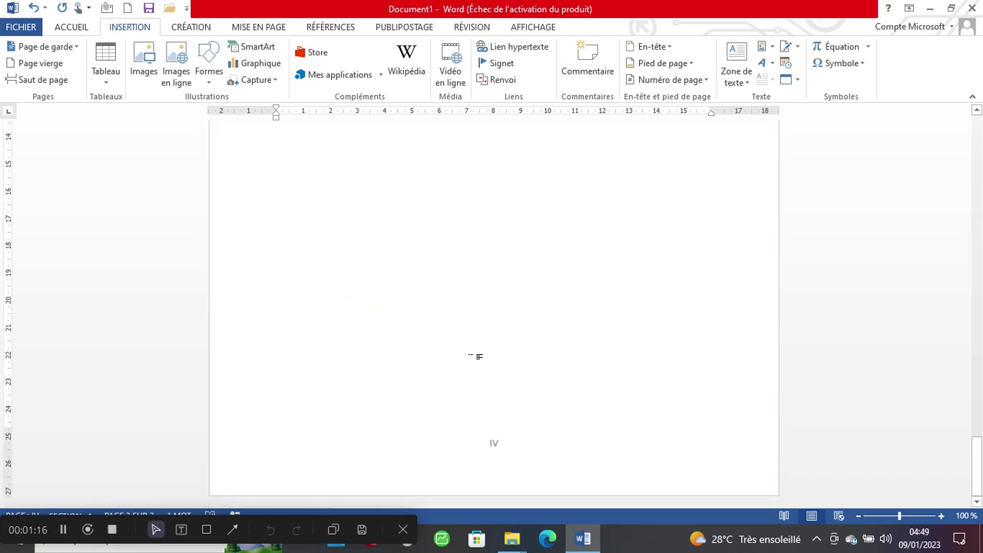
pyautogui.scroll(10, 538, 284)
pyautogui.scroll(5, 529, 299)
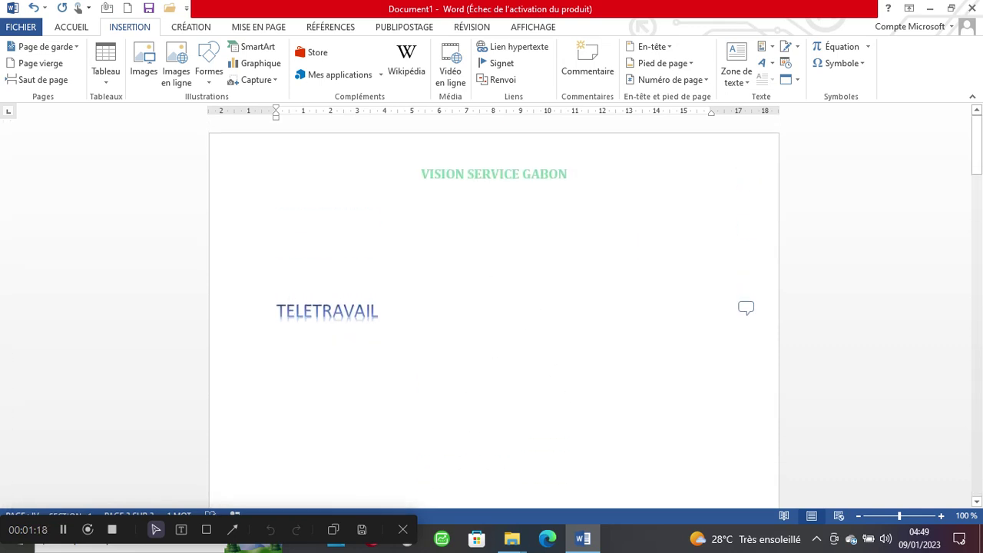
pyautogui.scroll(-8, 528, 311)
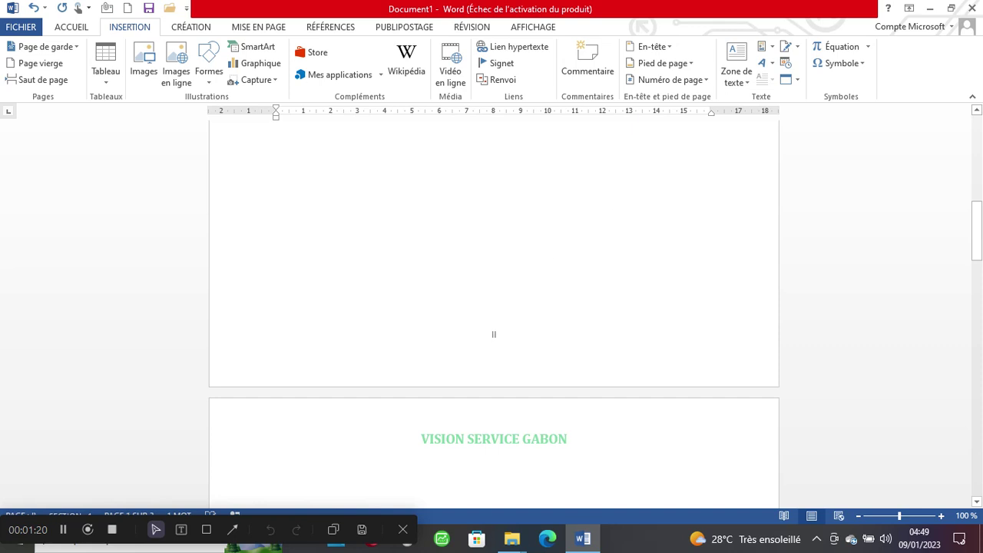
# Examine the page number format settings without changing them, and review the numbers in the page footers
pyautogui.click(707, 79)
pyautogui.click(684, 167)
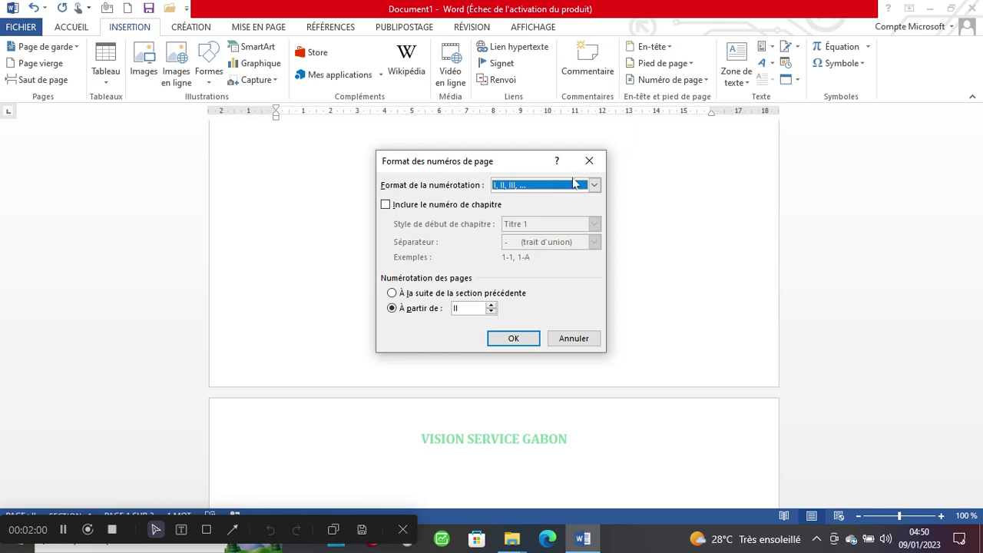
pyautogui.click(590, 161)
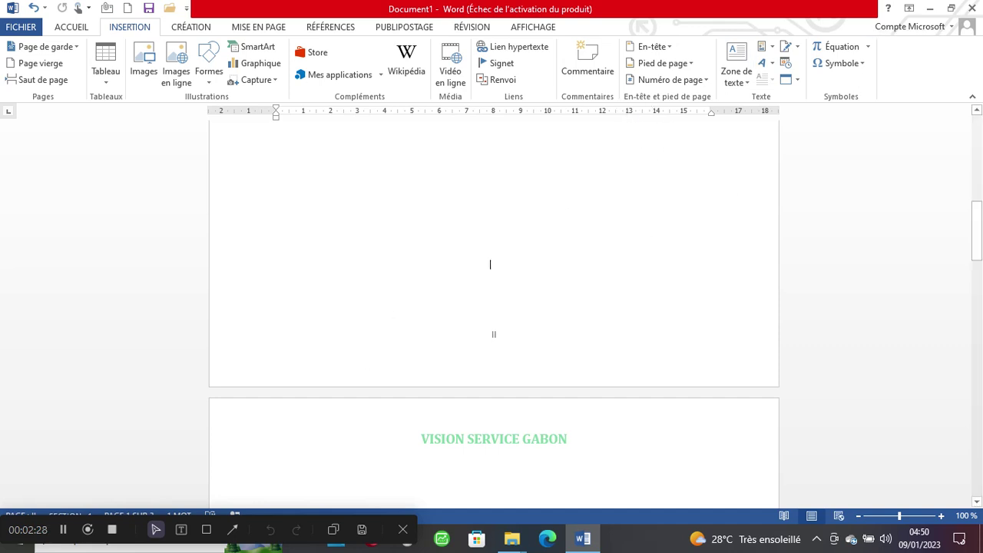
pyautogui.scroll(-6, 487, 266)
pyautogui.scroll(-20, 500, 284)
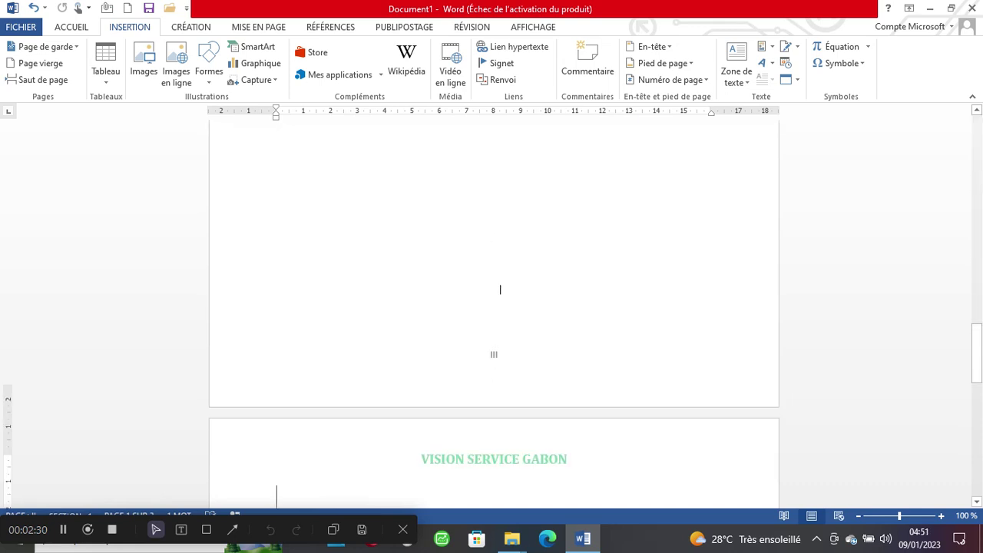
pyautogui.scroll(-3, 500, 289)
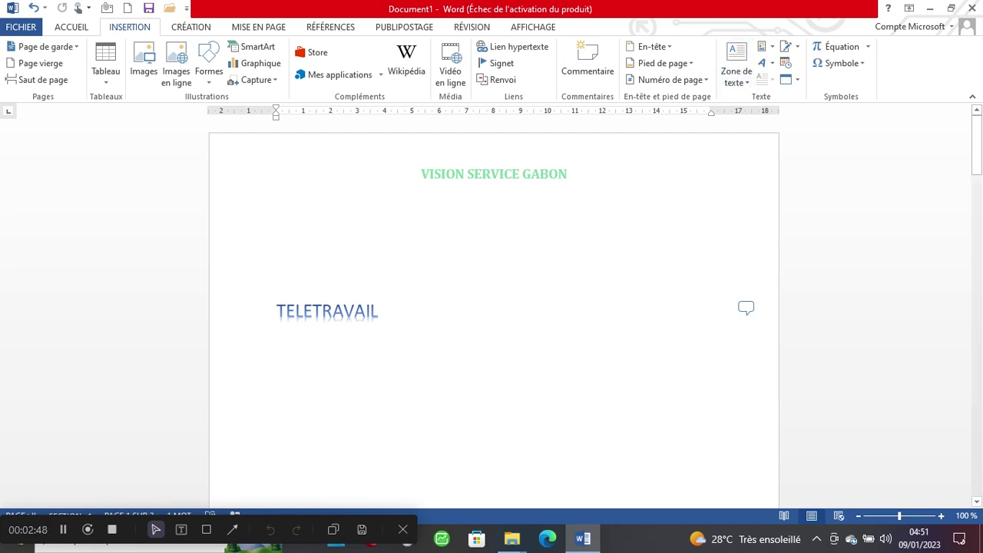
# Draw a text box about 4.31 cm high and 8.2 cm wide beside the TELETRAVAIL title and enter "GABON" in it
pyautogui.click(746, 83)
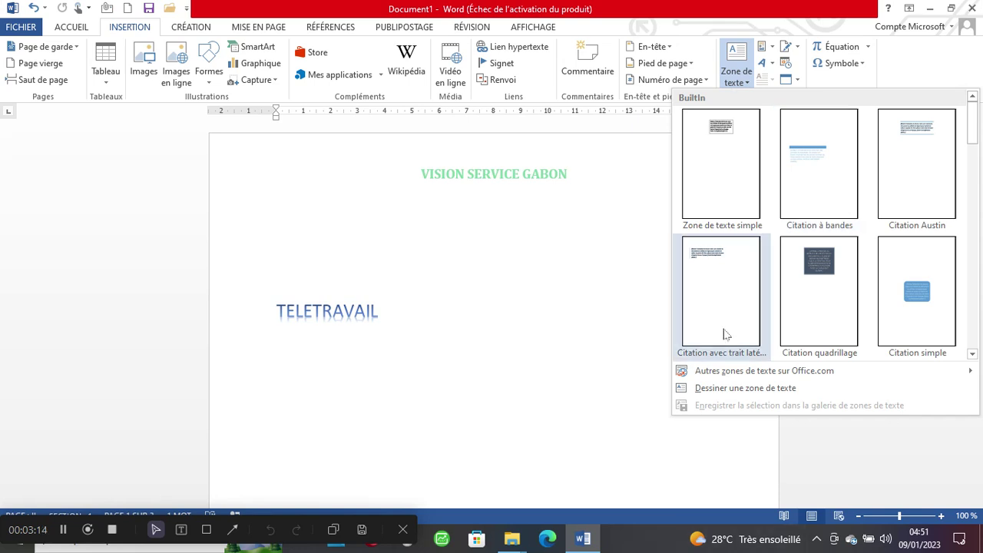
pyautogui.click(707, 389)
pyautogui.moveTo(480, 250)
pyautogui.mouseDown()
pyautogui.moveTo(745, 396)
pyautogui.moveTo(703, 367)
pyautogui.mouseUp()
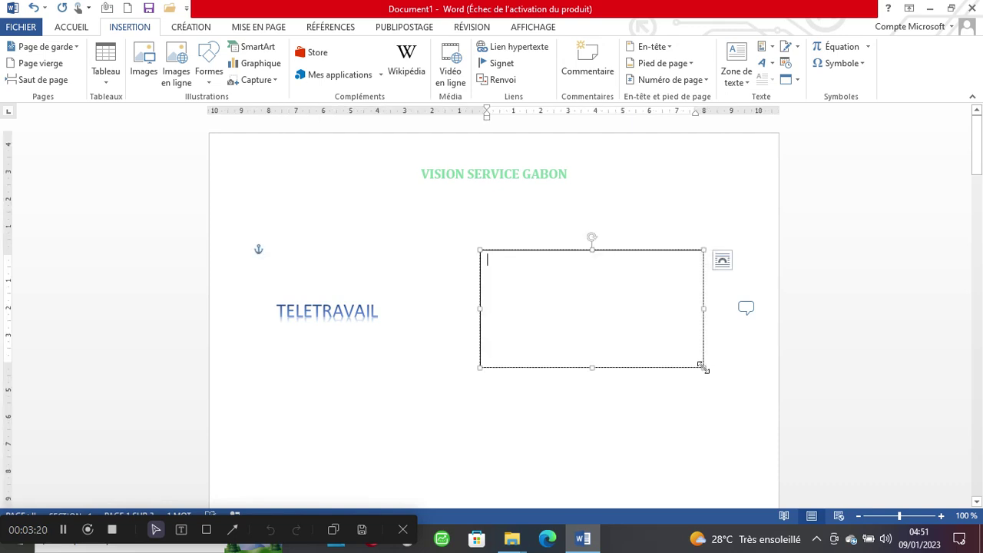
pyautogui.write('GABON')
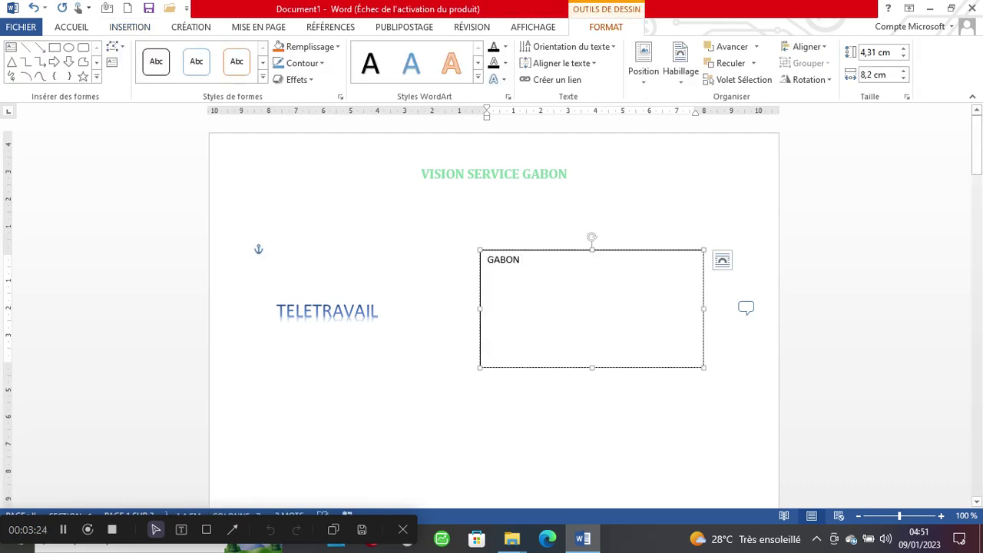
pyautogui.click(277, 226)
pyautogui.click(494, 260)
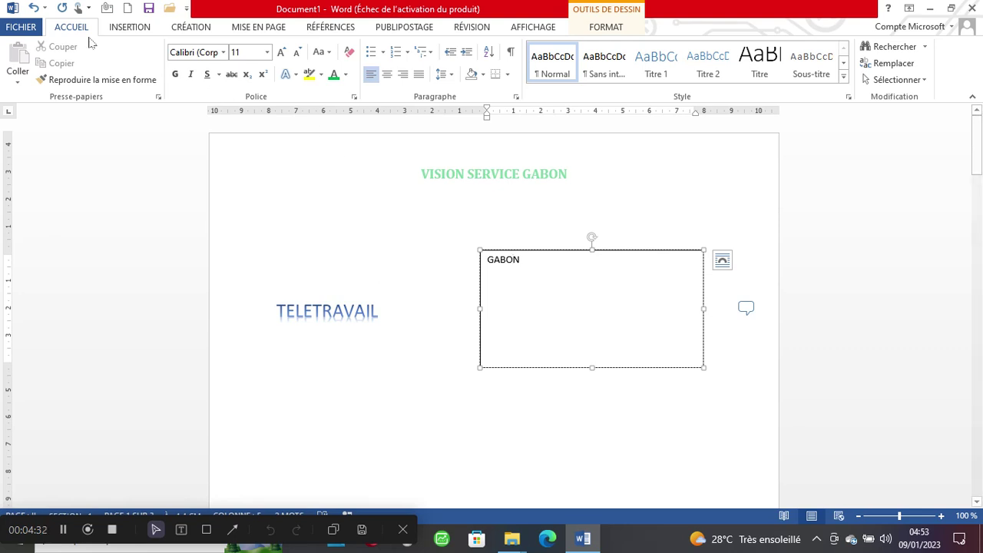
pyautogui.click(142, 29)
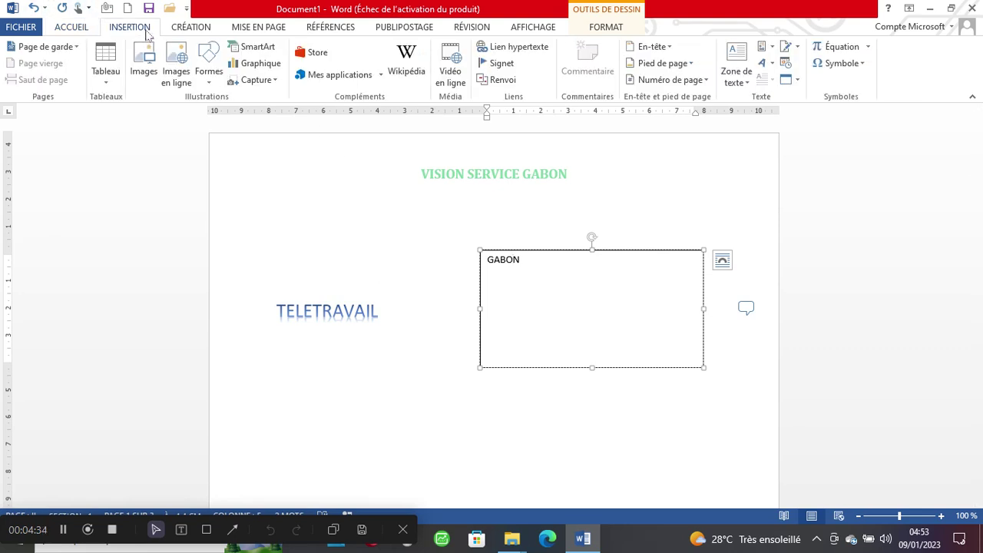
pyautogui.click(723, 357)
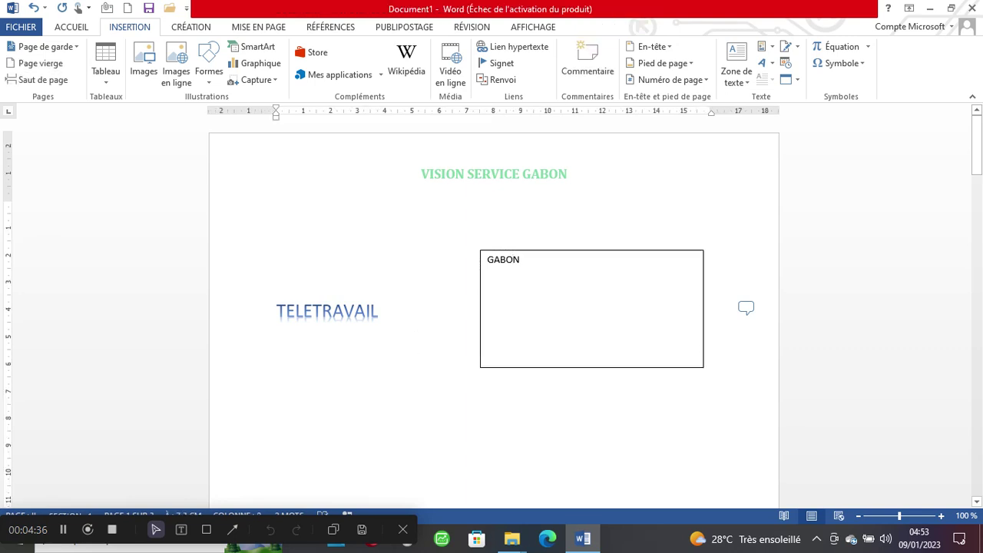
pyautogui.click(706, 202)
pyautogui.click(654, 290)
pyautogui.click(728, 162)
# Convert the TELETRAVAIL title to WordArt with the blue reflected style
pyautogui.click(285, 311)
pyautogui.moveTo(286, 312); pyautogui.dragTo(368, 334)
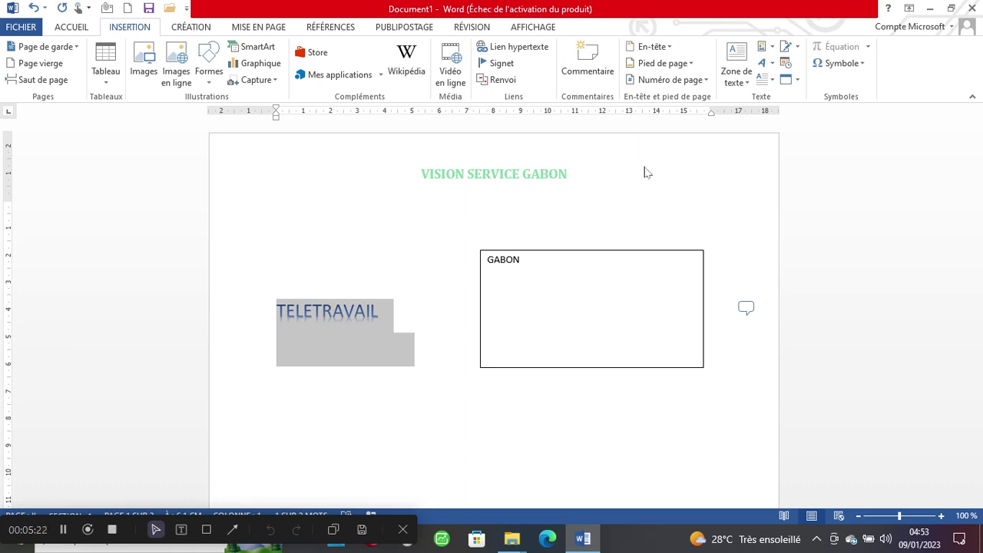
pyautogui.click(769, 72)
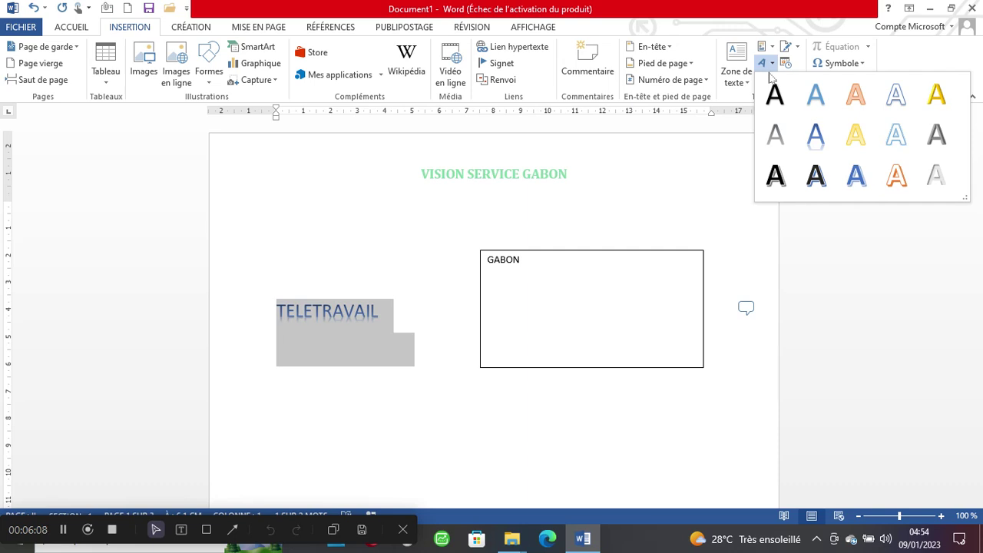
pyautogui.click(828, 158)
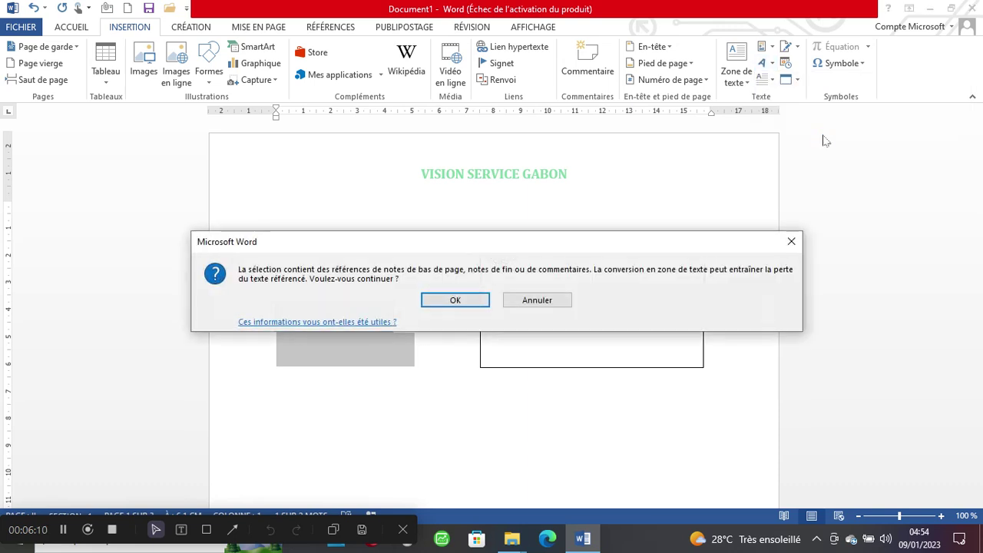
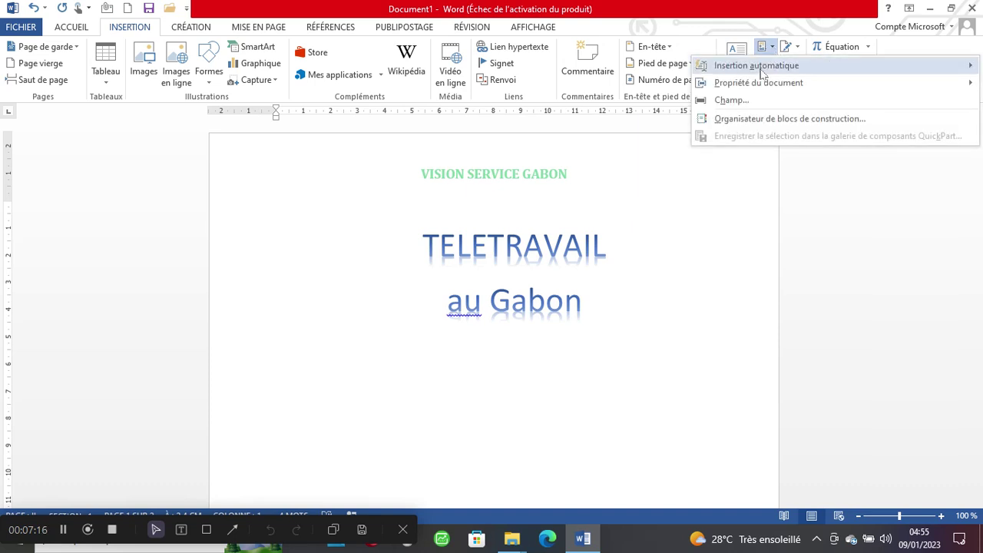
# Insert a new embedded object of type Bitmap Image into the document
pyautogui.click(720, 286)
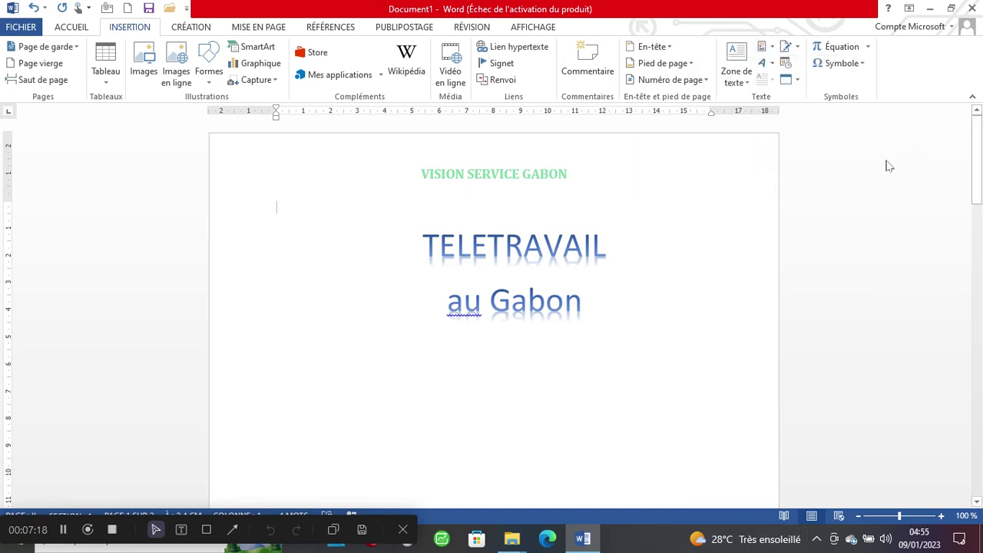
pyautogui.click(797, 82)
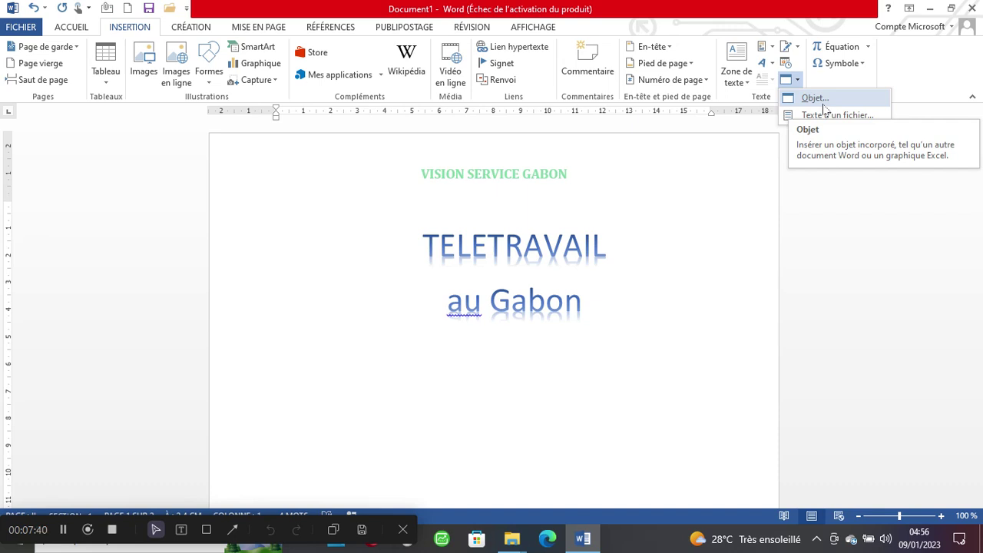
pyautogui.click(819, 98)
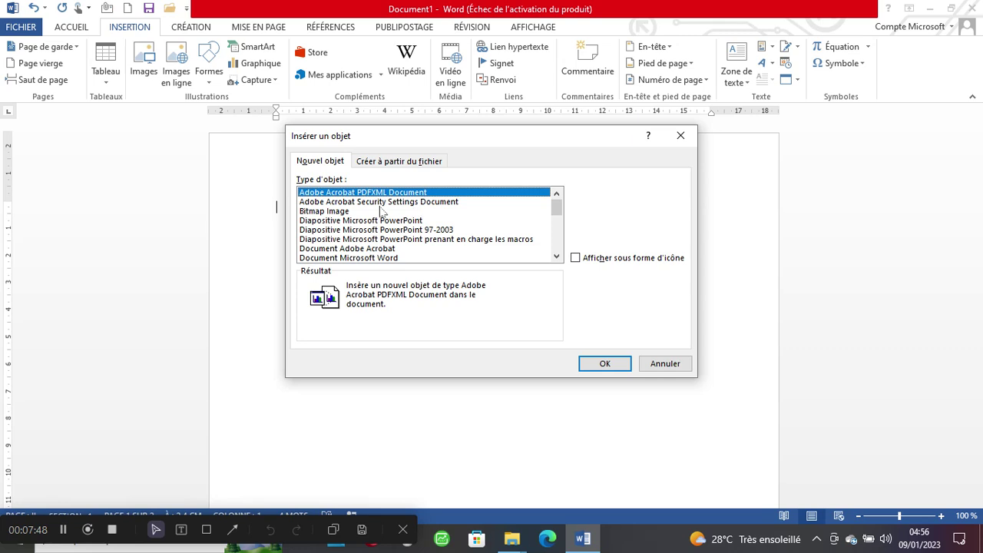
pyautogui.click(332, 212)
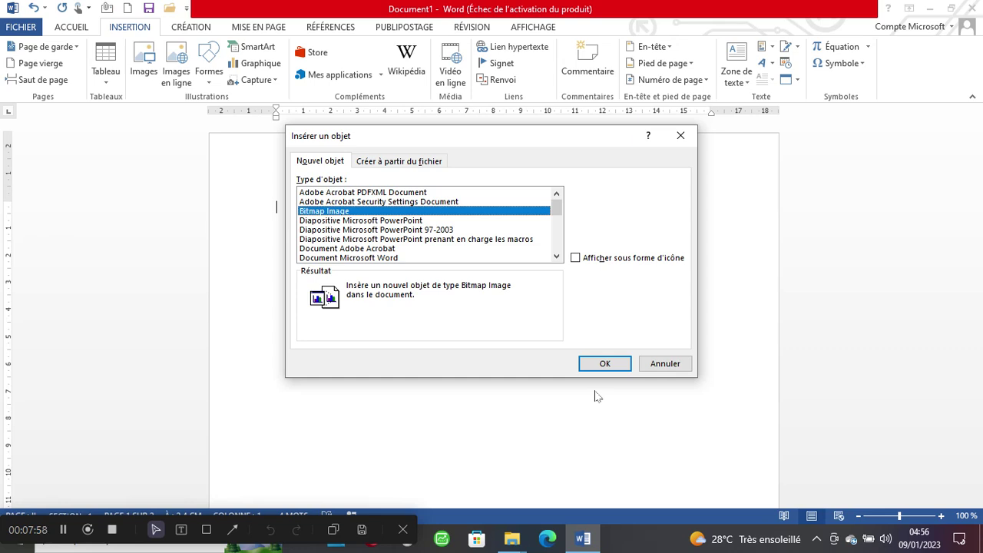
pyautogui.click(603, 364)
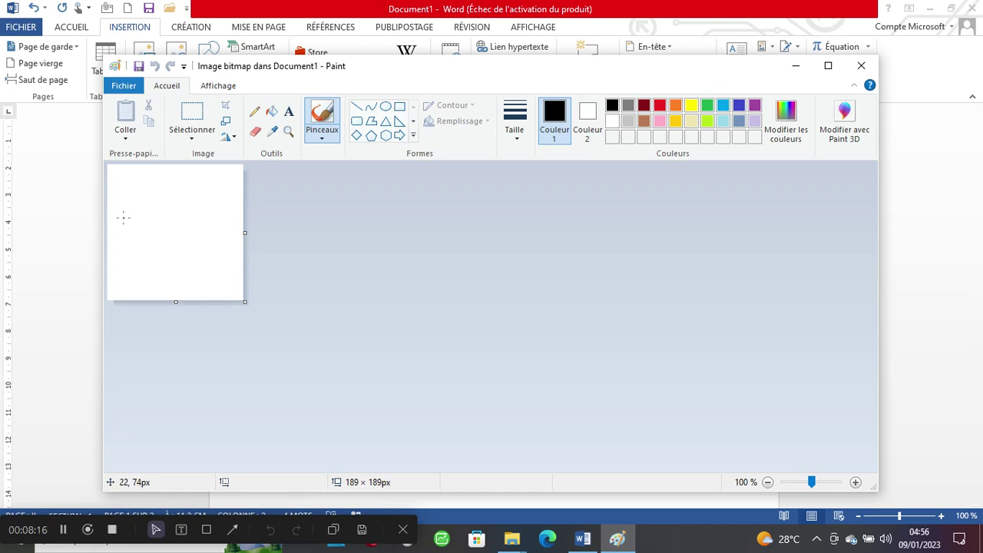
# Sketch a simple black car outline freehand on the Paint canvas and return to the Word document with the drawing embedded
pyautogui.moveTo(123, 218)
pyautogui.mouseDown()
pyautogui.moveTo(125, 240)
pyautogui.moveTo(135, 230)
pyautogui.mouseUp()
pyautogui.moveTo(137, 234)
pyautogui.mouseDown()
pyautogui.moveTo(146, 218)
pyautogui.moveTo(168, 218)
pyautogui.moveTo(162, 238)
pyautogui.moveTo(188, 244)
pyautogui.moveTo(191, 221)
pyautogui.moveTo(213, 223)
pyautogui.moveTo(210, 249)
pyautogui.moveTo(225, 226)
pyautogui.moveTo(213, 208)
pyautogui.moveTo(202, 211)
pyautogui.moveTo(202, 192)
pyautogui.moveTo(136, 192)
pyautogui.moveTo(111, 203)
pyautogui.moveTo(137, 241)
pyautogui.moveTo(160, 242)
pyautogui.moveTo(154, 225)
pyautogui.moveTo(202, 229)
pyautogui.moveTo(201, 249)
pyautogui.moveTo(212, 230)
pyautogui.mouseUp()
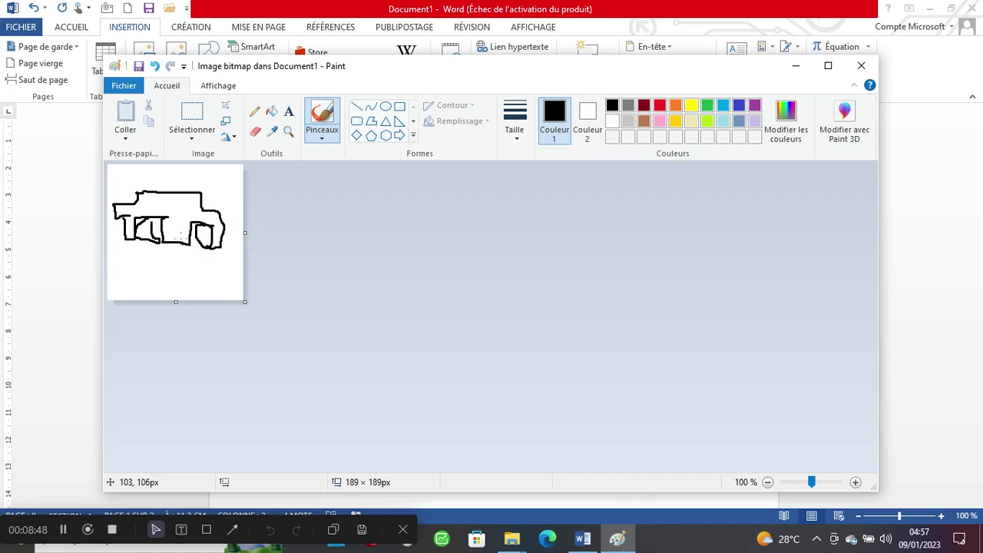
pyautogui.moveTo(171, 199)
pyautogui.mouseDown()
pyautogui.moveTo(173, 217)
pyautogui.moveTo(163, 210)
pyautogui.moveTo(169, 196)
pyautogui.moveTo(224, 208)
pyautogui.mouseUp()
pyautogui.click(862, 67)
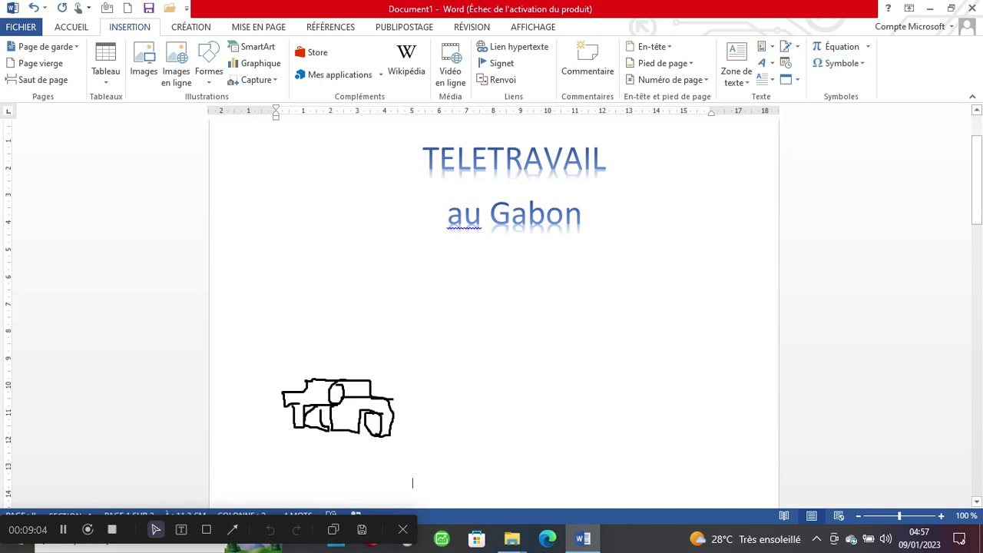
pyautogui.click(370, 413)
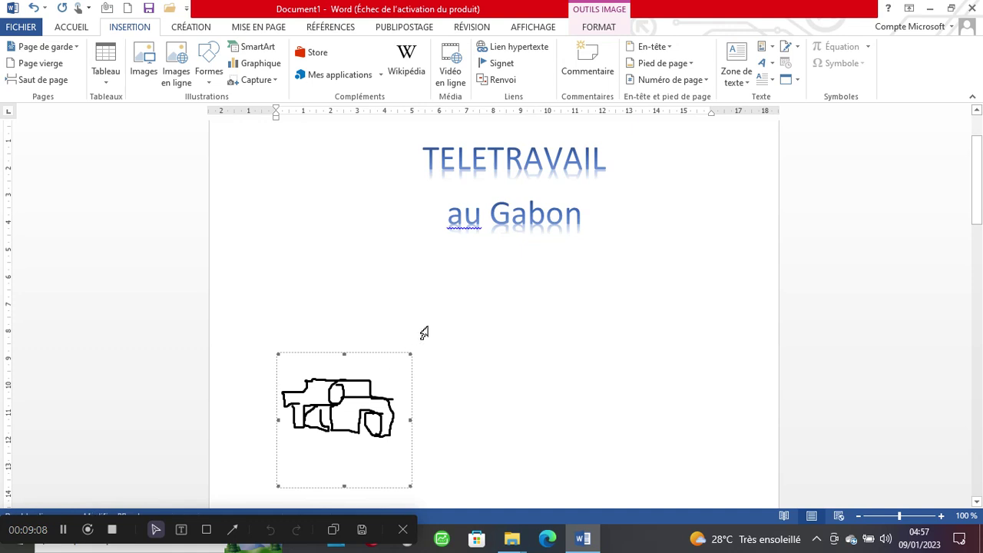
pyautogui.click(492, 357)
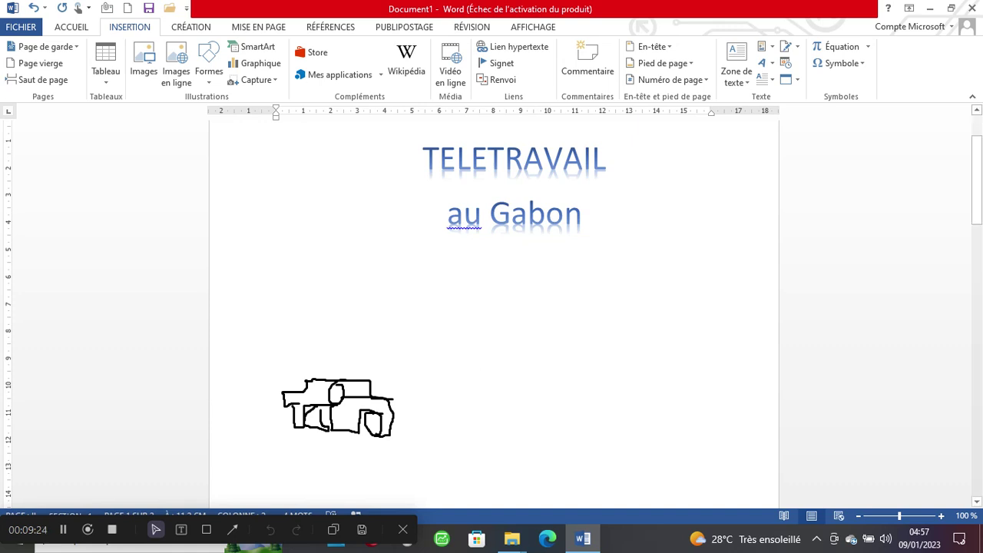
# Insert the date beside the car drawing in the long French format "lundi 9 janvier 2023"
pyautogui.click(786, 63)
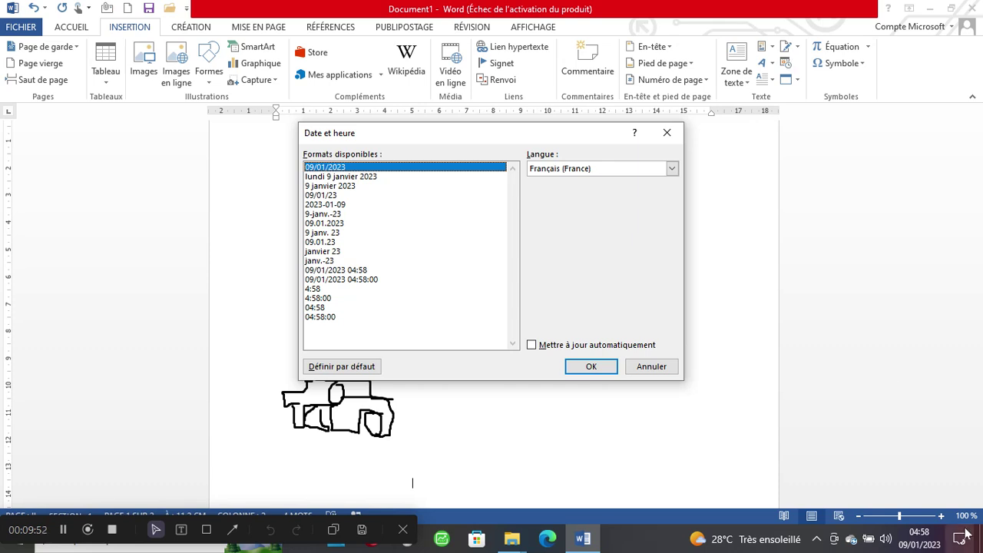
pyautogui.click(335, 178)
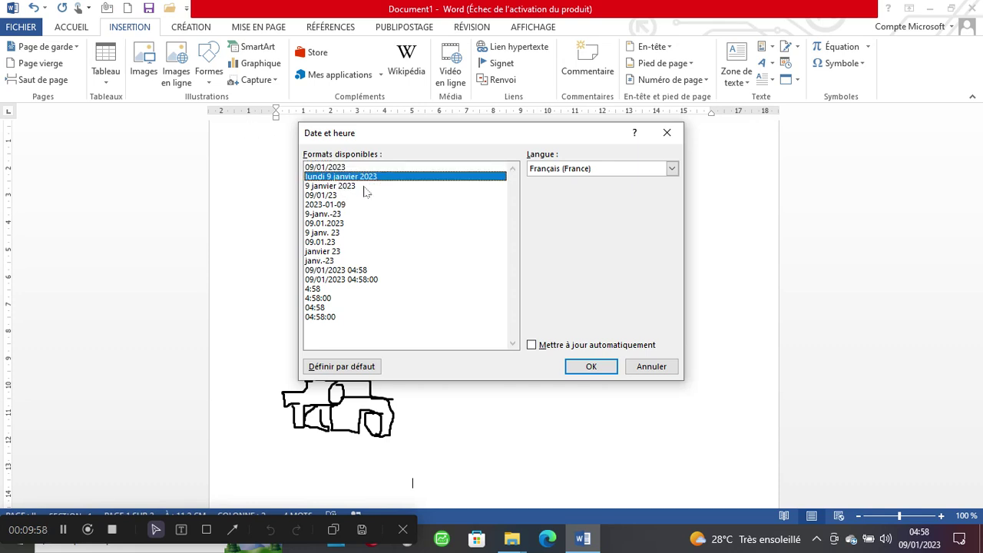
pyautogui.click(672, 170)
pyautogui.click(674, 173)
pyautogui.click(673, 170)
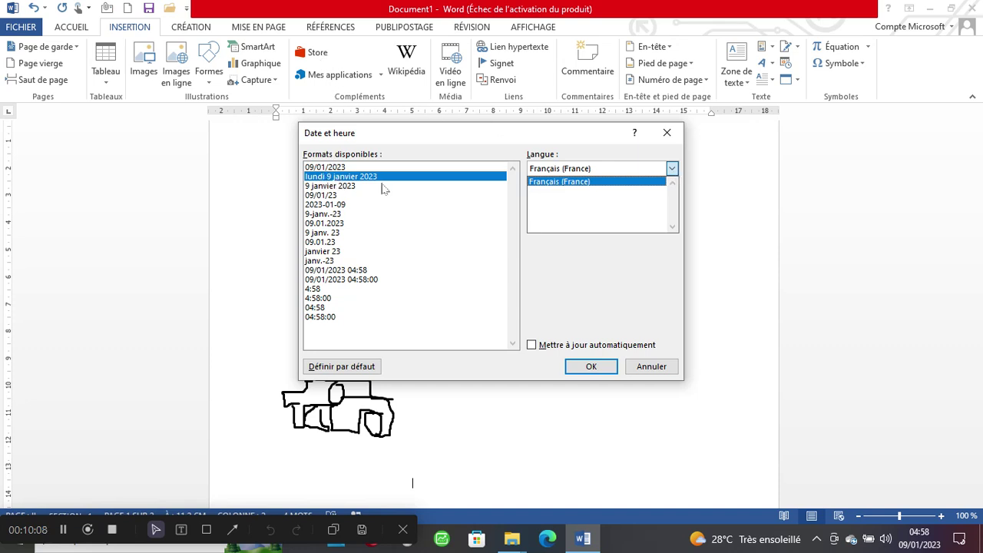
pyautogui.click(590, 367)
pyautogui.click(590, 368)
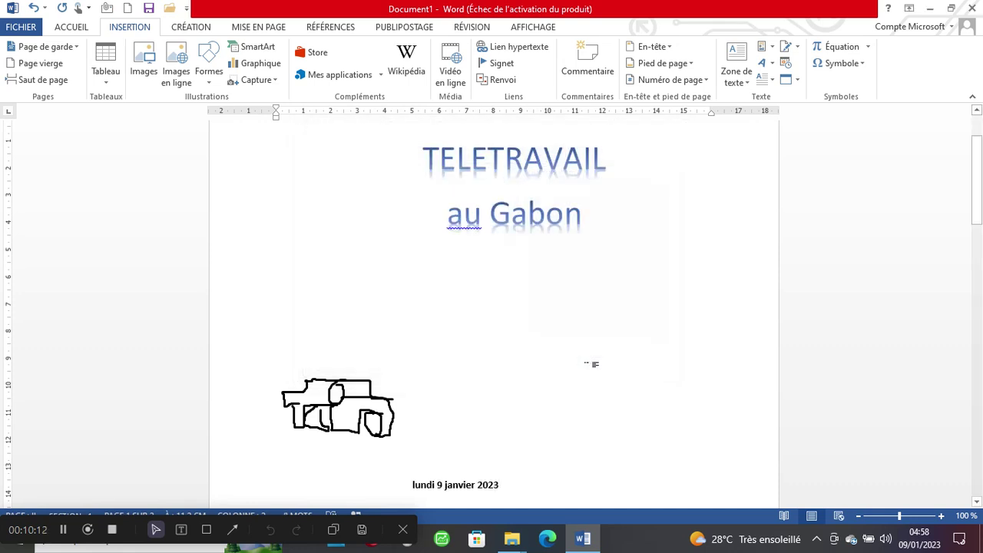
pyautogui.scroll(-10, 593, 378)
pyautogui.scroll(10, 594, 377)
pyautogui.moveTo(500, 485); pyautogui.dragTo(476, 504)
pyautogui.click(466, 403)
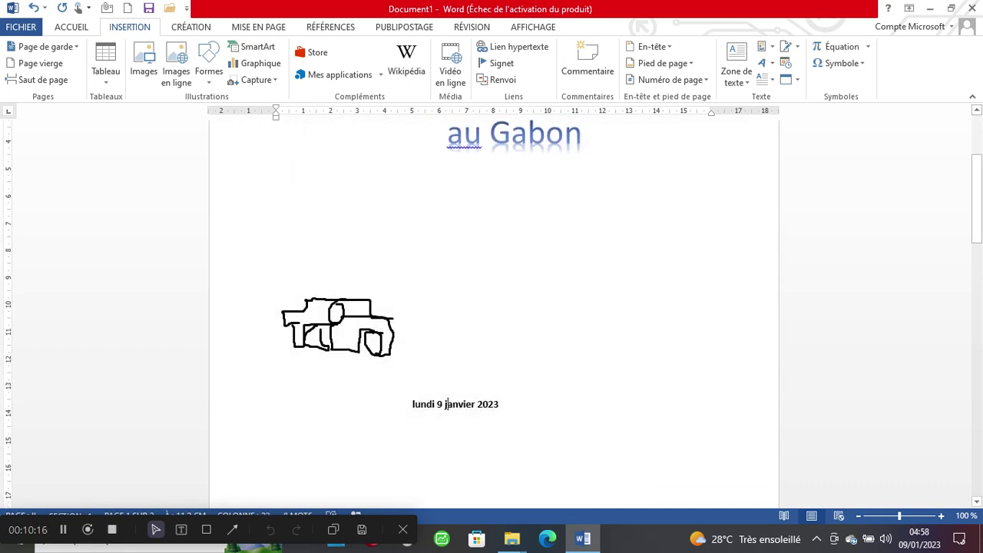
pyautogui.moveTo(431, 404)
pyautogui.mouseDown()
pyautogui.moveTo(499, 404)
pyautogui.moveTo(505, 413)
pyautogui.mouseUp()
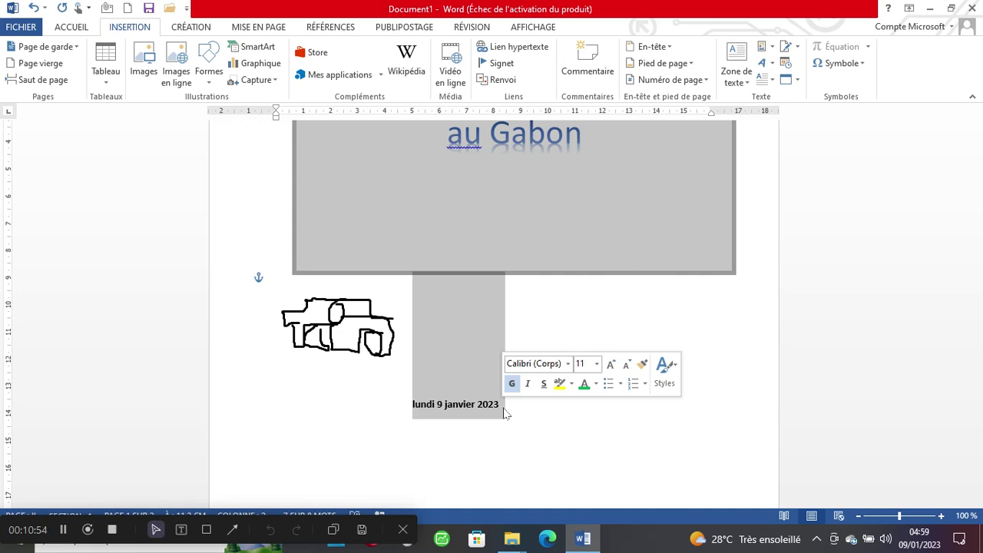
# Start a Microsoft Office signature line after the inserted date and enter the suggested signer's name
pyautogui.click(720, 316)
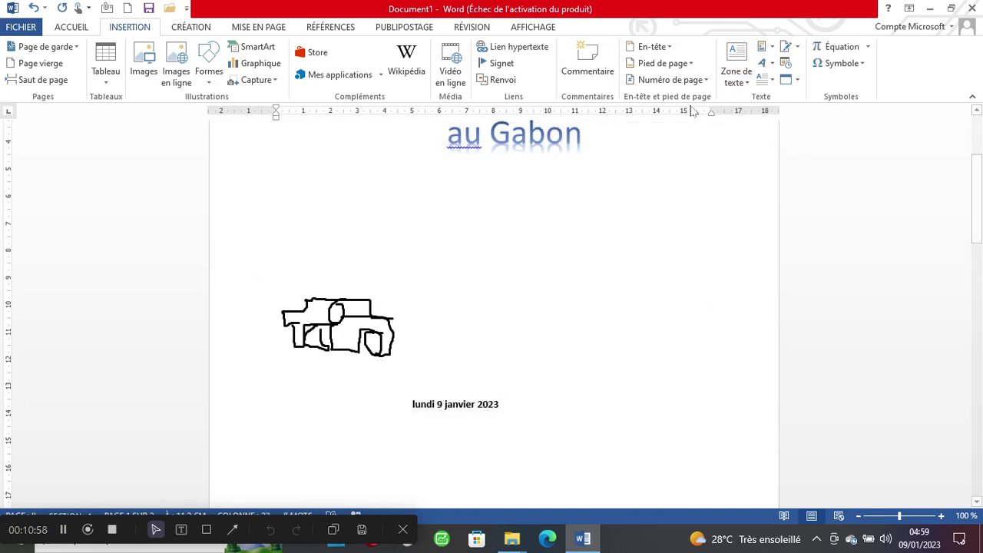
pyautogui.click(798, 47)
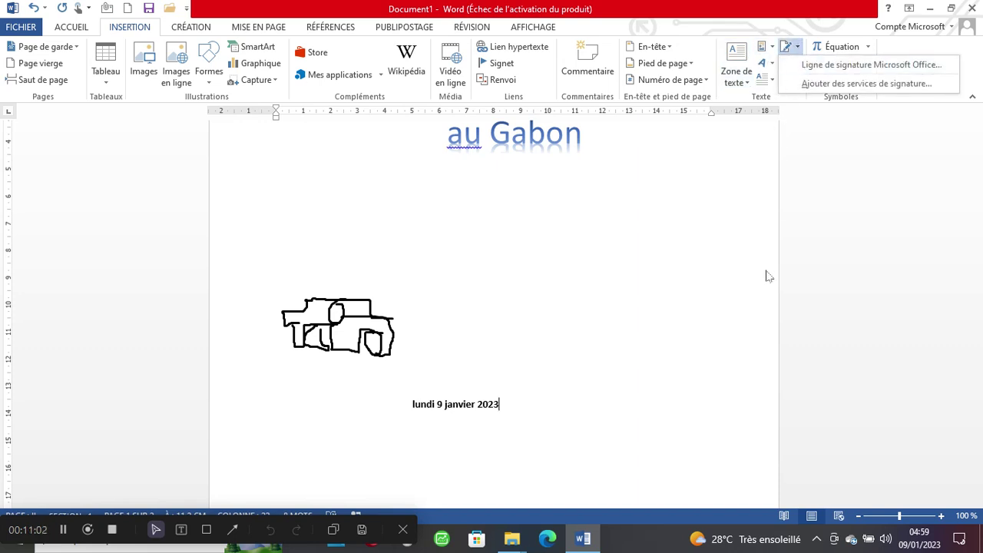
pyautogui.click(835, 66)
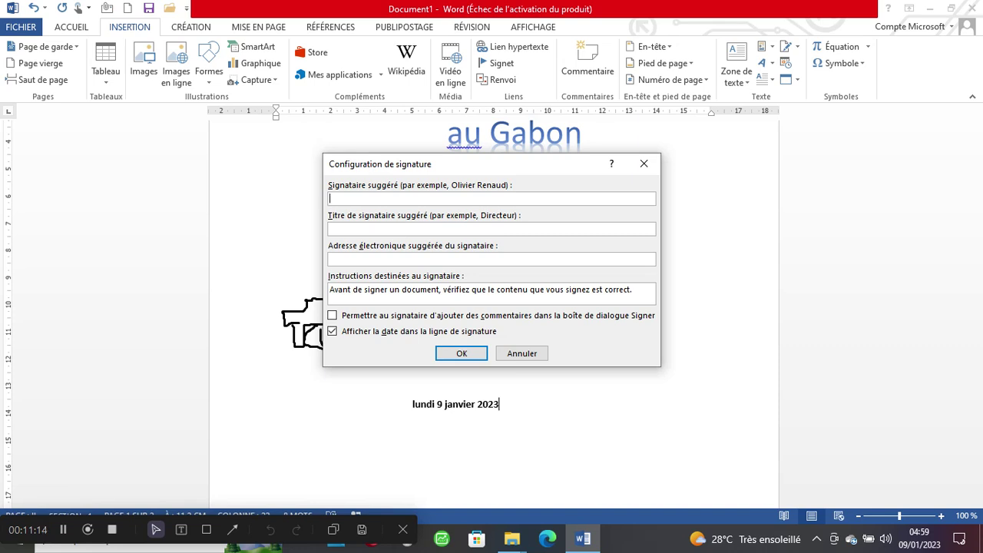
pyautogui.write('med')
pyautogui.press('BackSpace')
pyautogui.press('BackSpace')
pyautogui.press('BackSpace')
pyautogui.write('M')
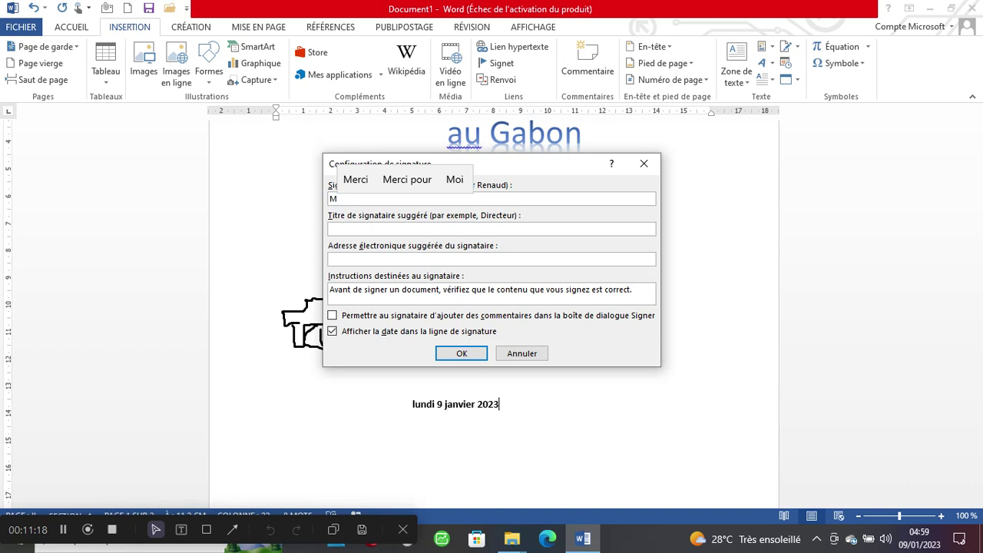
pyautogui.write('r H')
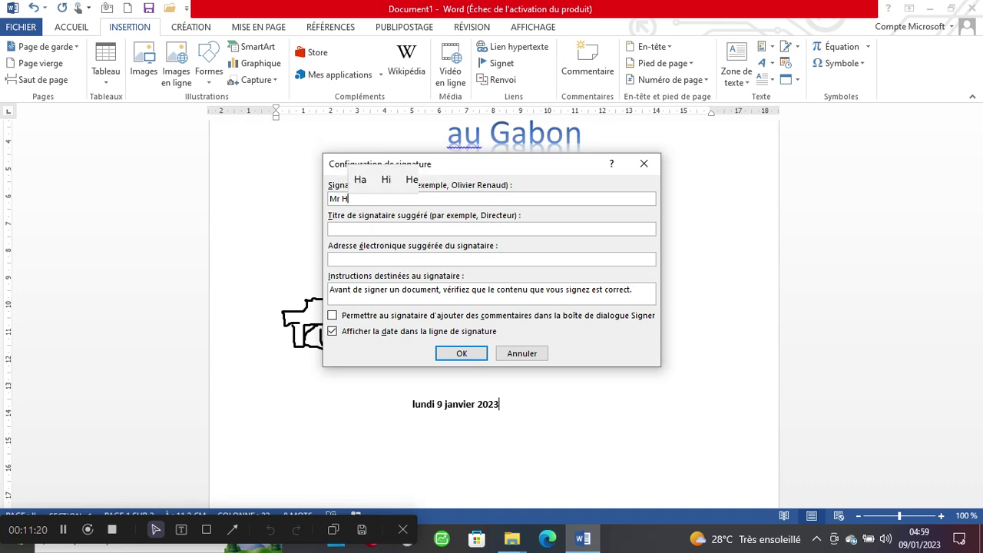
pyautogui.write('UBERT')
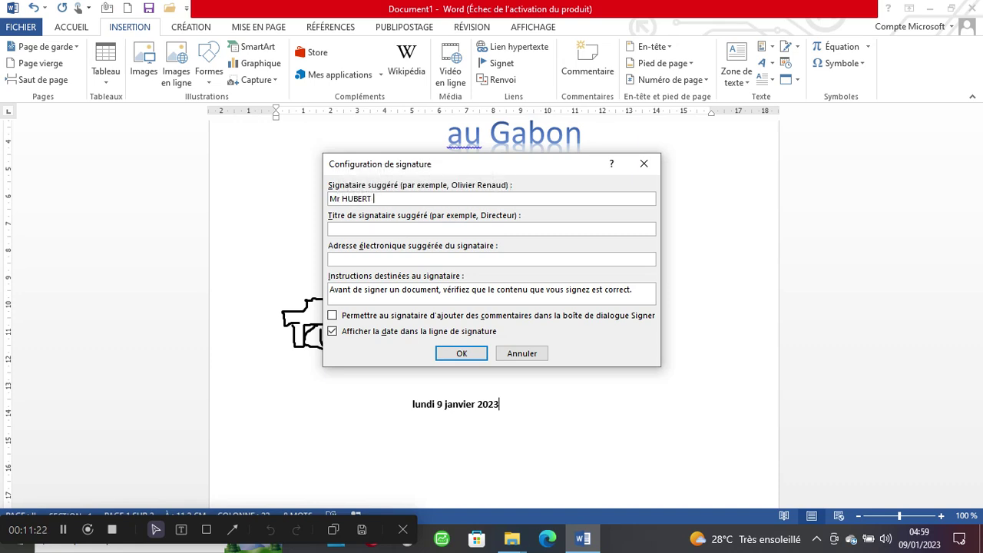
# Set the suggested signer's title to "DIRECTEUR GENERAL" and insert the signature line, leaving the e-mail address blank
pyautogui.press('Tab')
pyautogui.write('DIRECTEU')
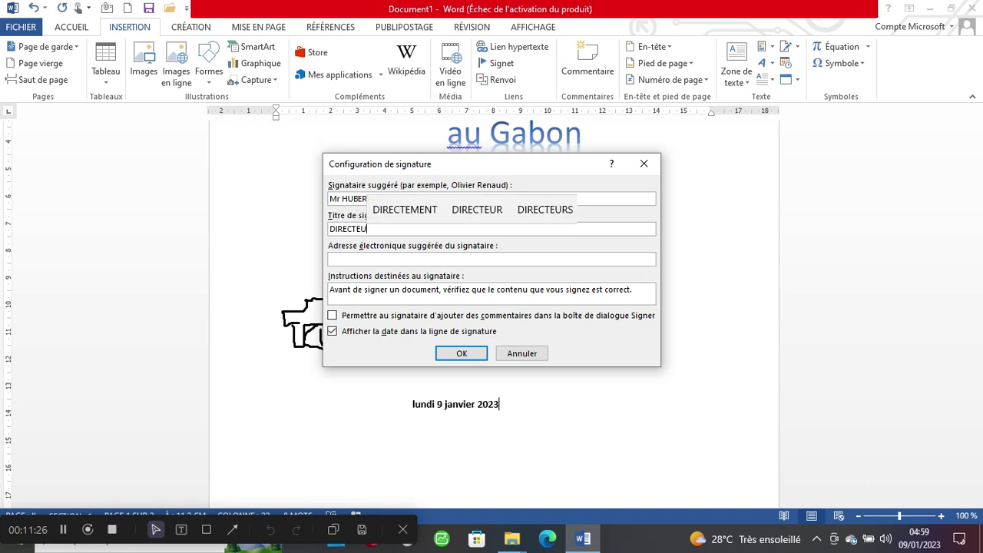
pyautogui.write('RE gene')
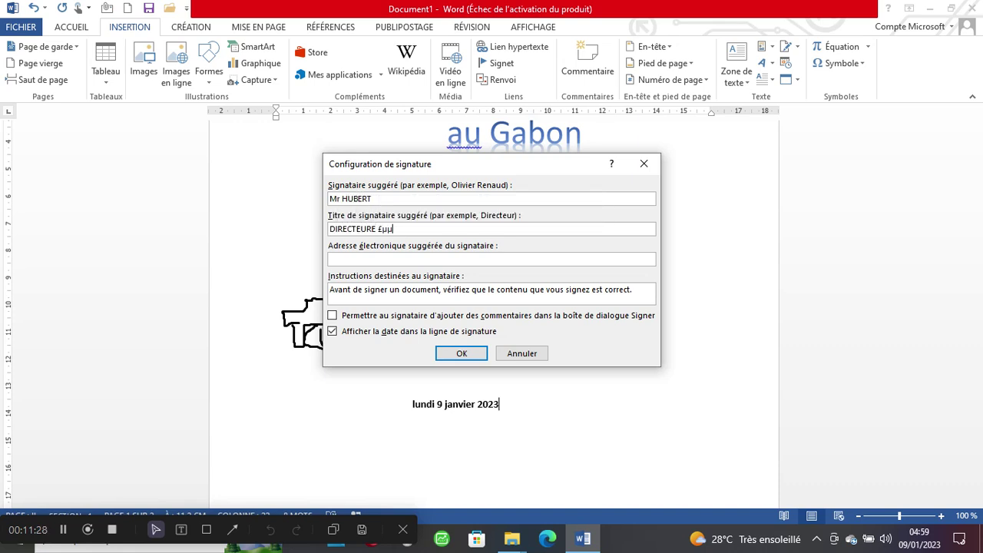
pyautogui.press('BackSpace')
pyautogui.press('BackSpace')
pyautogui.press('BackSpace')
pyautogui.press('BackSpace')
pyautogui.press('BackSpace')
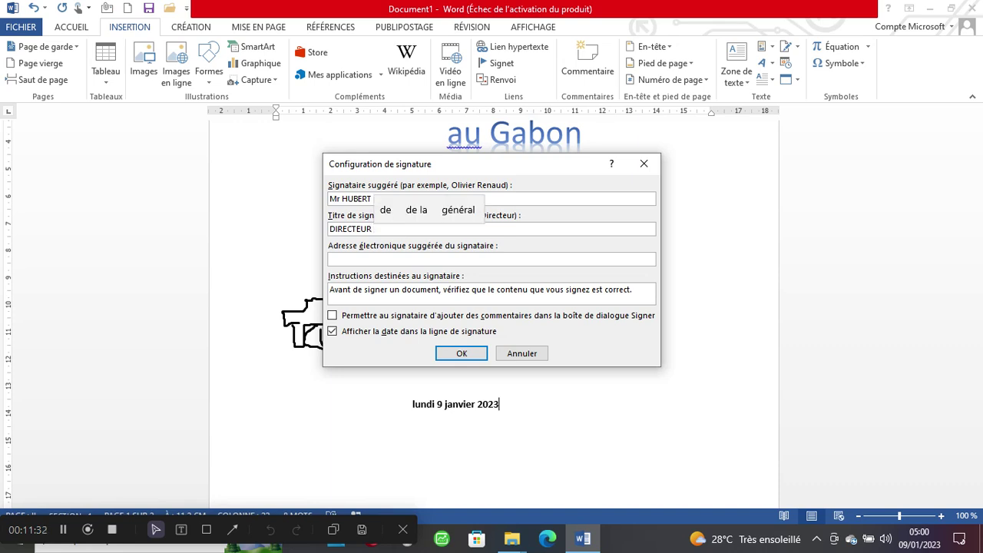
pyautogui.write('GENERAL')
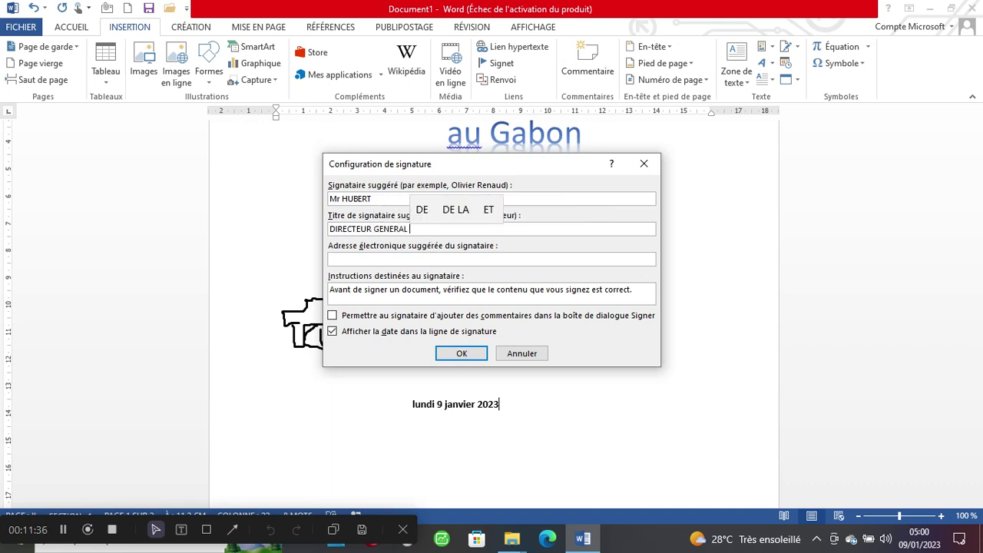
pyautogui.click(330, 259)
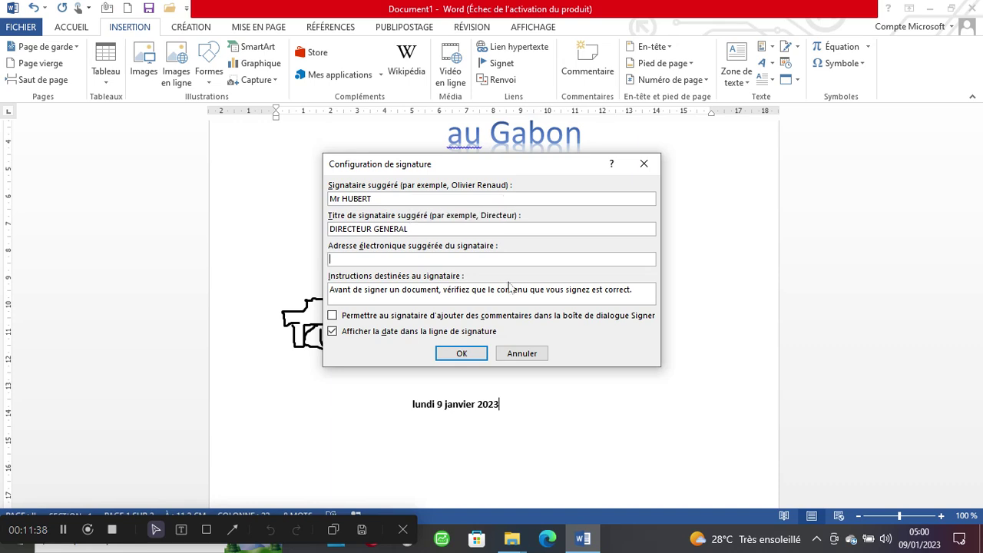
pyautogui.click(437, 289)
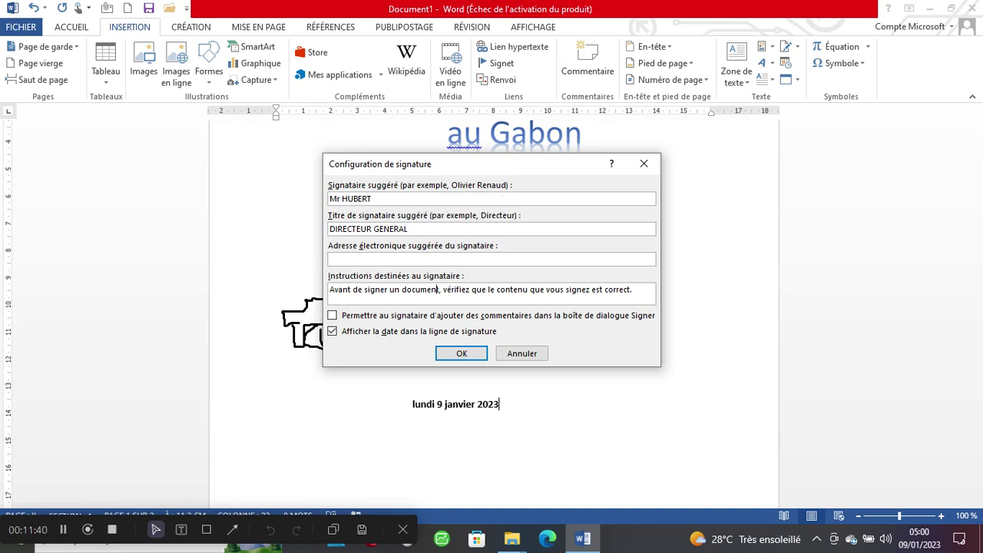
pyautogui.click(462, 355)
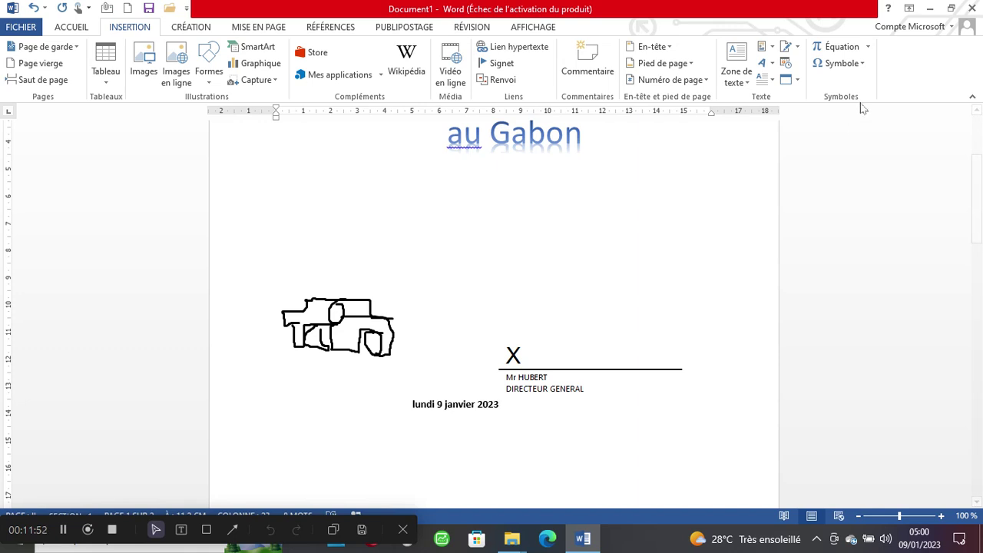
# Insert the Auteur document property after the signature line
pyautogui.click(766, 48)
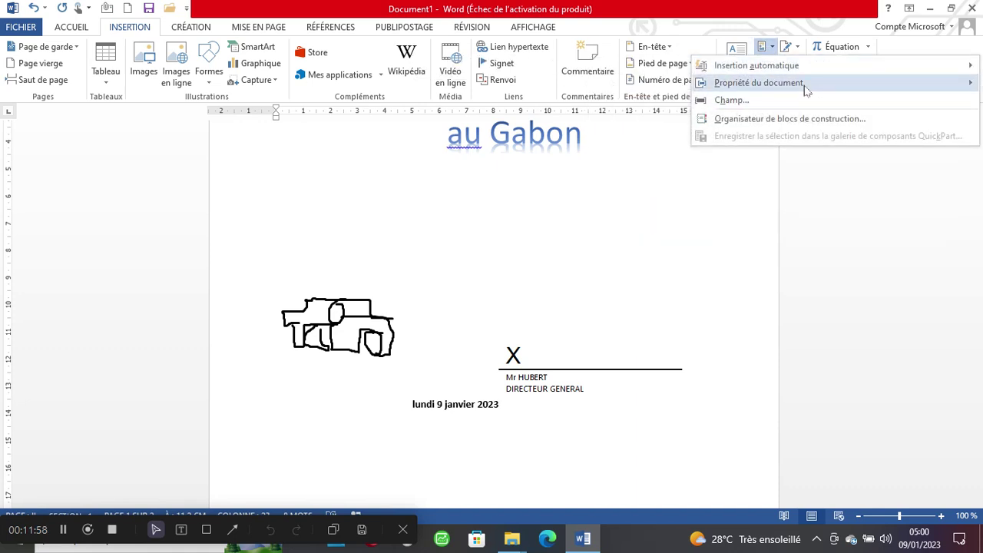
pyautogui.moveTo(807, 90)
pyautogui.moveTo(738, 86)
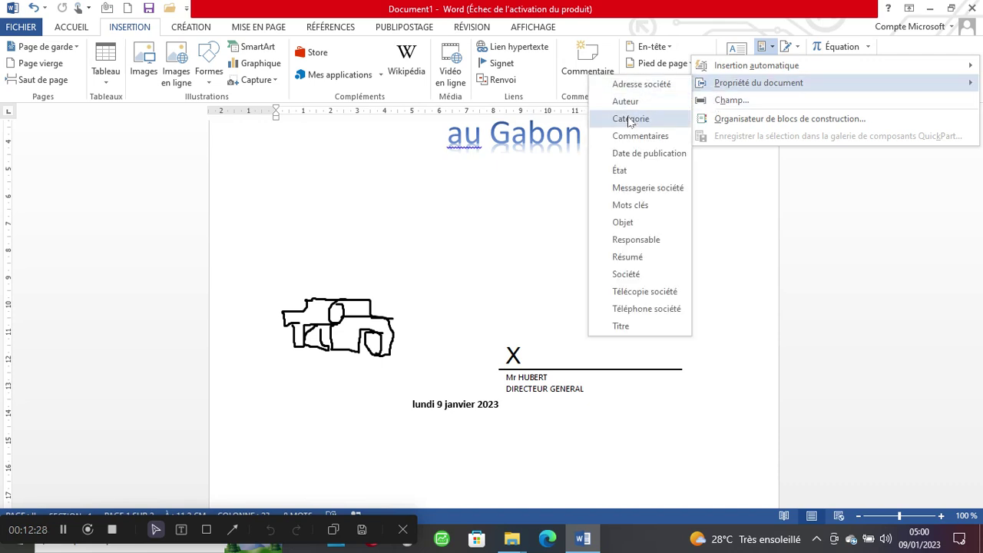
pyautogui.click(625, 101)
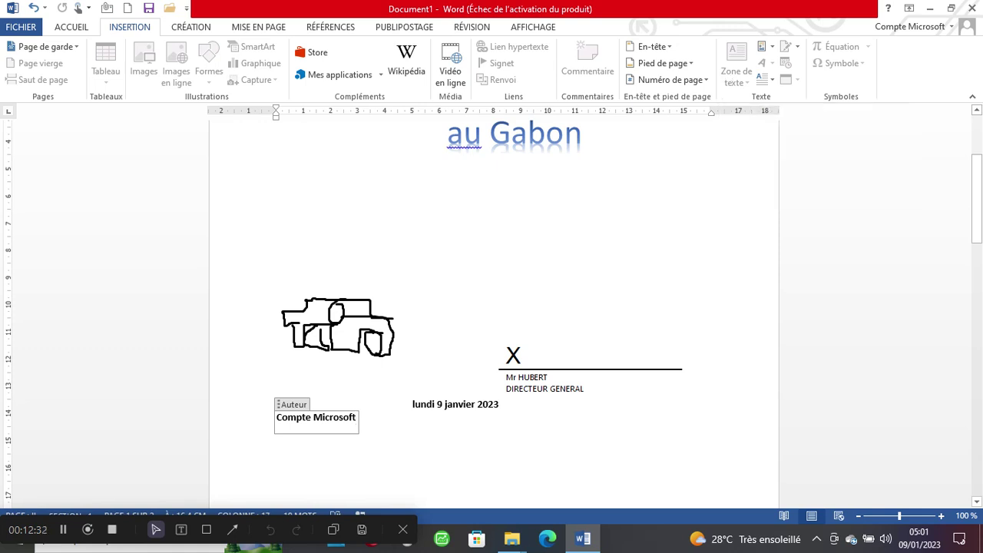
# Delete the Auteur property's text and field from the document
pyautogui.press('BackSpace')
pyautogui.press('BackSpace')
pyautogui.press('BackSpace')
pyautogui.press('BackSpace')
pyautogui.press('BackSpace')
pyautogui.press('BackSpace')
pyautogui.press('BackSpace')
pyautogui.press('BackSpace')
pyautogui.press('BackSpace')
pyautogui.press('BackSpace')
pyautogui.press('BackSpace')
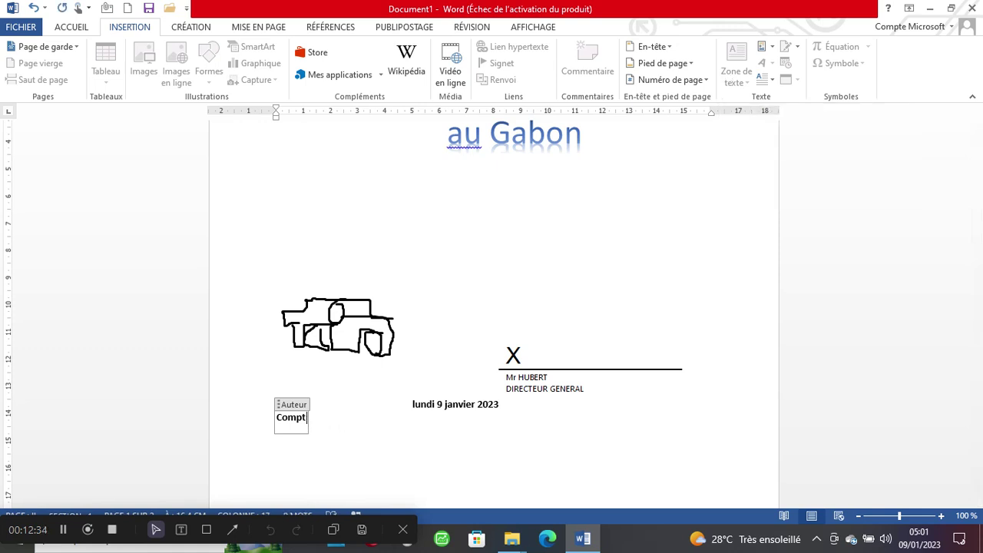
pyautogui.press('BackSpace')
pyautogui.press('BackSpace')
pyautogui.press('BackSpace')
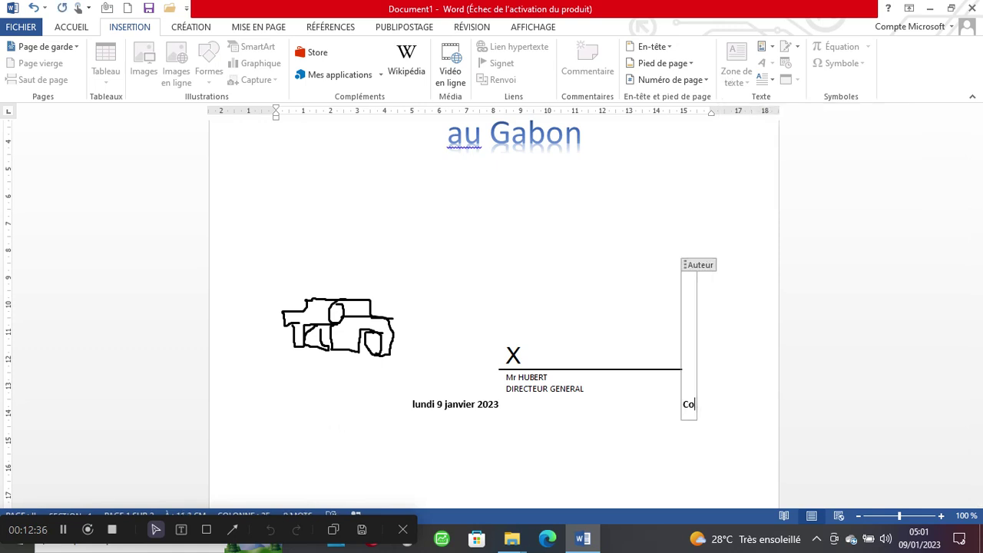
pyautogui.press('BackSpace')
pyautogui.press('BackSpace')
pyautogui.press('BackSpace')
pyautogui.press('BackSpace')
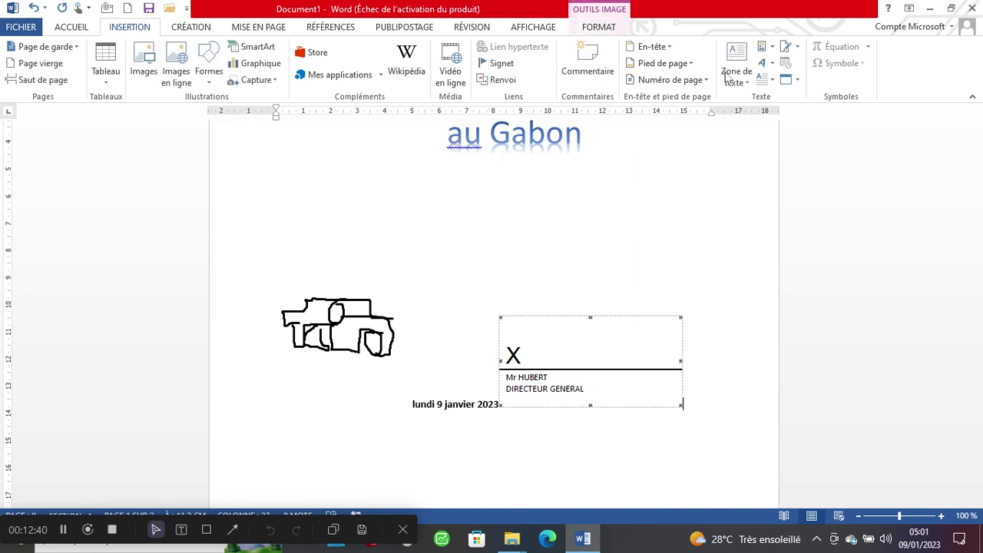
# Open the QuickPart insertion options
pyautogui.click(771, 48)
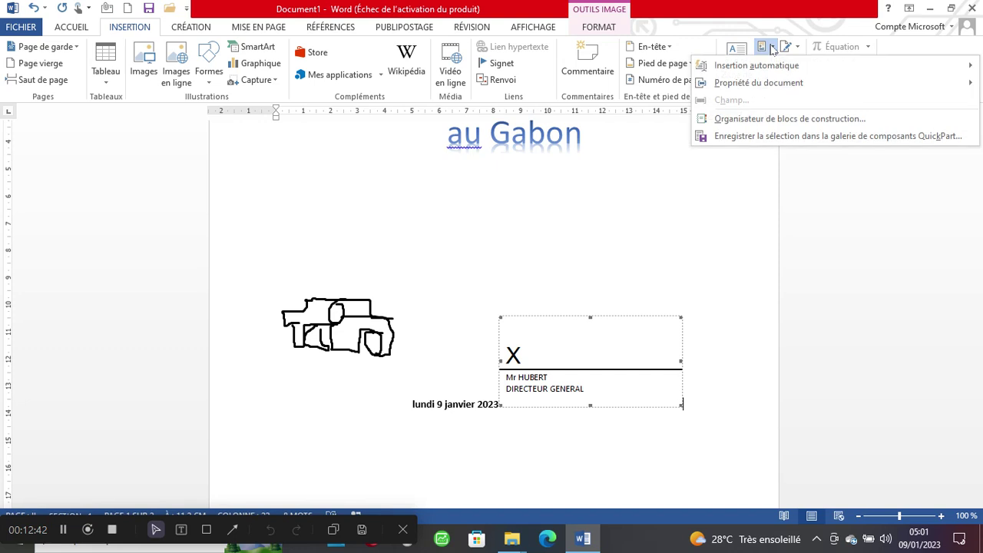